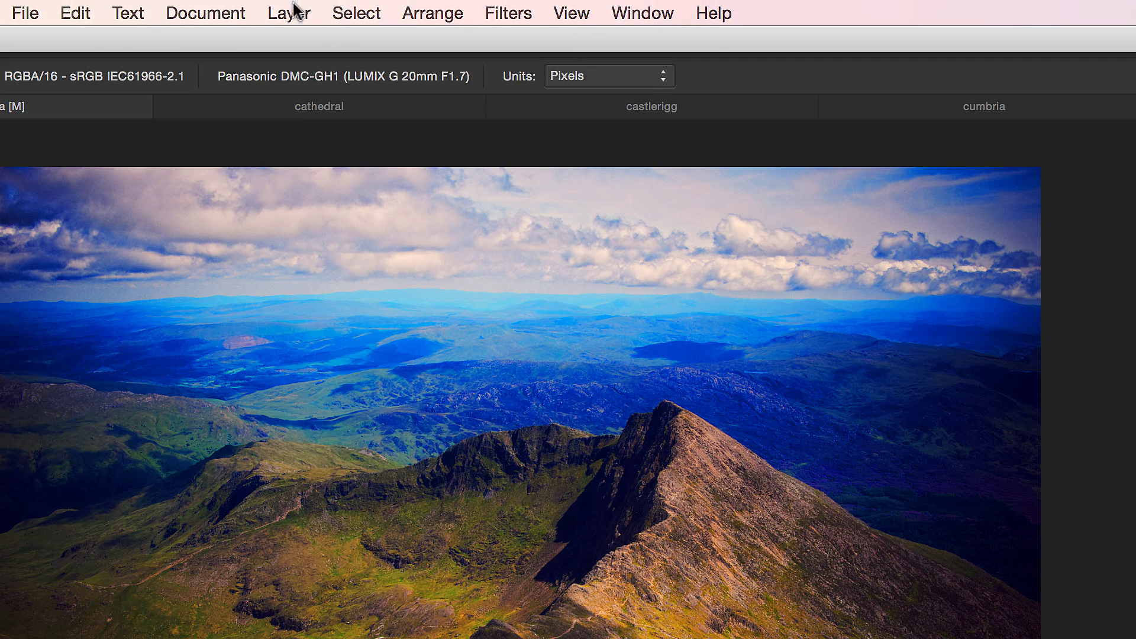
Add a Black & White adjustment layer to the snowdonia mountain photo.
{"action": "left_click", "coordinate": [345, 9]}
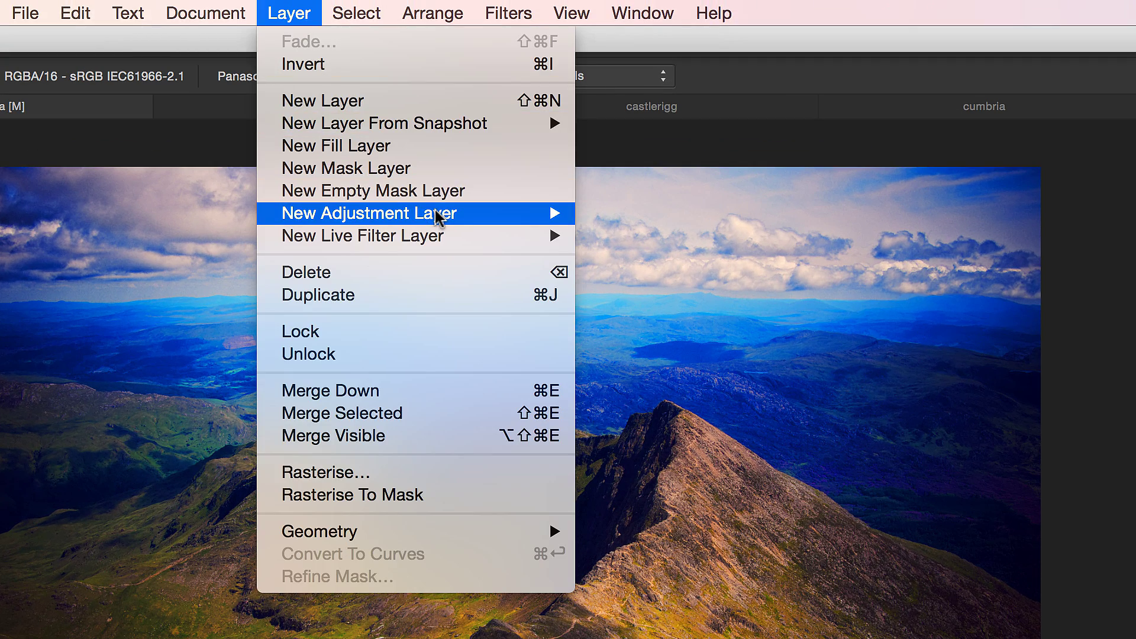
{"action": "mouse_move", "coordinate": [449, 223]}
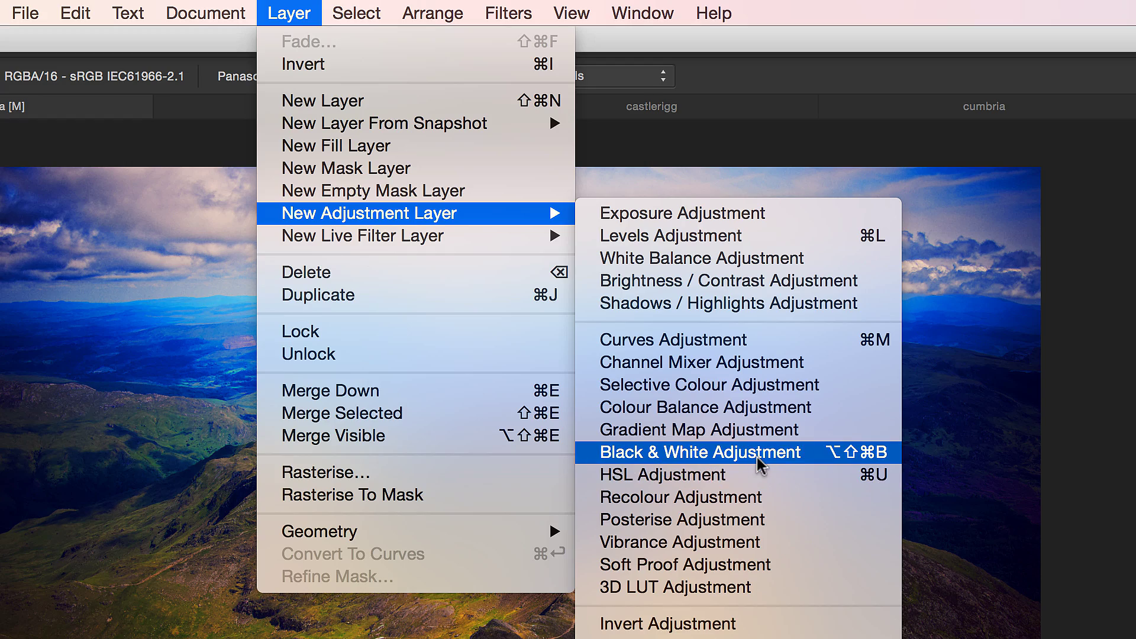
{"action": "key", "text": "Escape"}
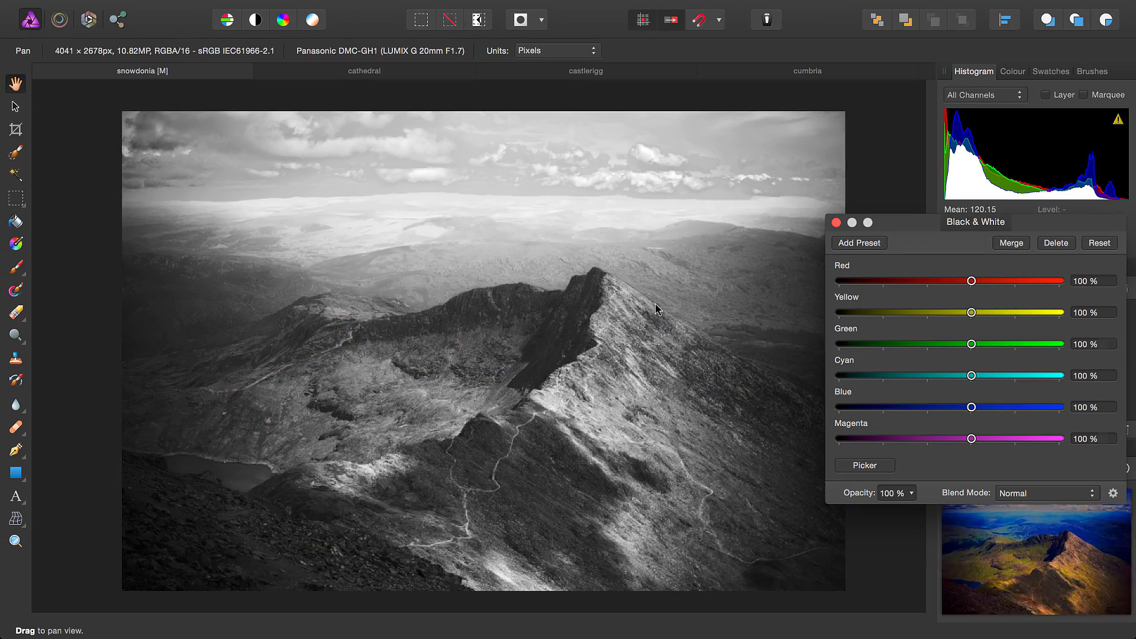
Set the monochrome mix to Red 209%, Green 16%, Cyan -17% and Magenta 119%.
{"action": "left_click_drag", "start_coordinate": [971, 281], "coordinate": [920, 376]}
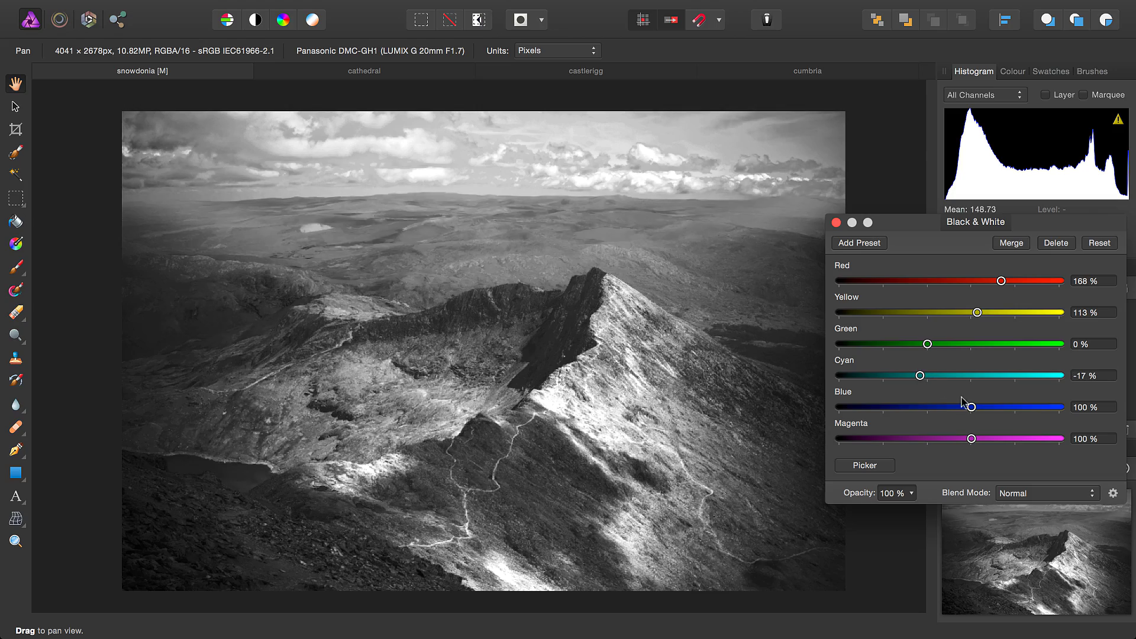
{"action": "left_click_drag", "start_coordinate": [976, 409], "coordinate": [980, 440]}
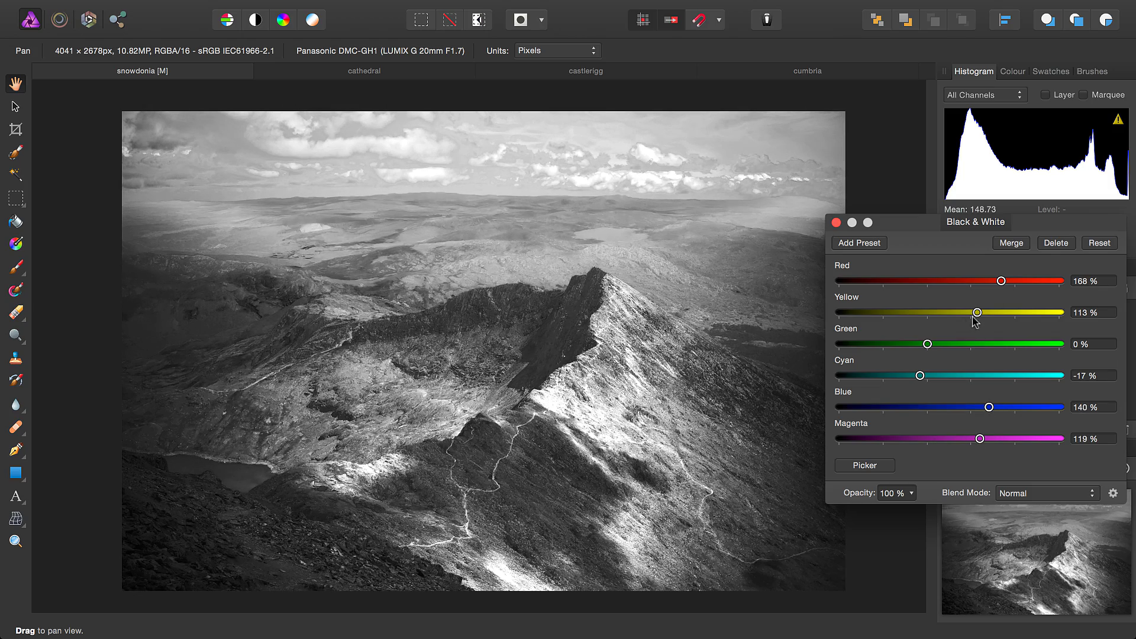
{"action": "left_click_drag", "start_coordinate": [1001, 281], "coordinate": [971, 312]}
{"action": "mouse_move", "coordinate": [927, 344]}
{"action": "left_mouse_down"}
{"action": "mouse_move", "coordinate": [960, 344]}
{"action": "mouse_move", "coordinate": [896, 344]}
{"action": "mouse_move", "coordinate": [934, 345]}
{"action": "left_mouse_up"}
{"action": "mouse_move", "coordinate": [990, 408]}
{"action": "left_mouse_down"}
{"action": "mouse_move", "coordinate": [947, 409]}
{"action": "mouse_move", "coordinate": [972, 412]}
{"action": "left_mouse_up"}
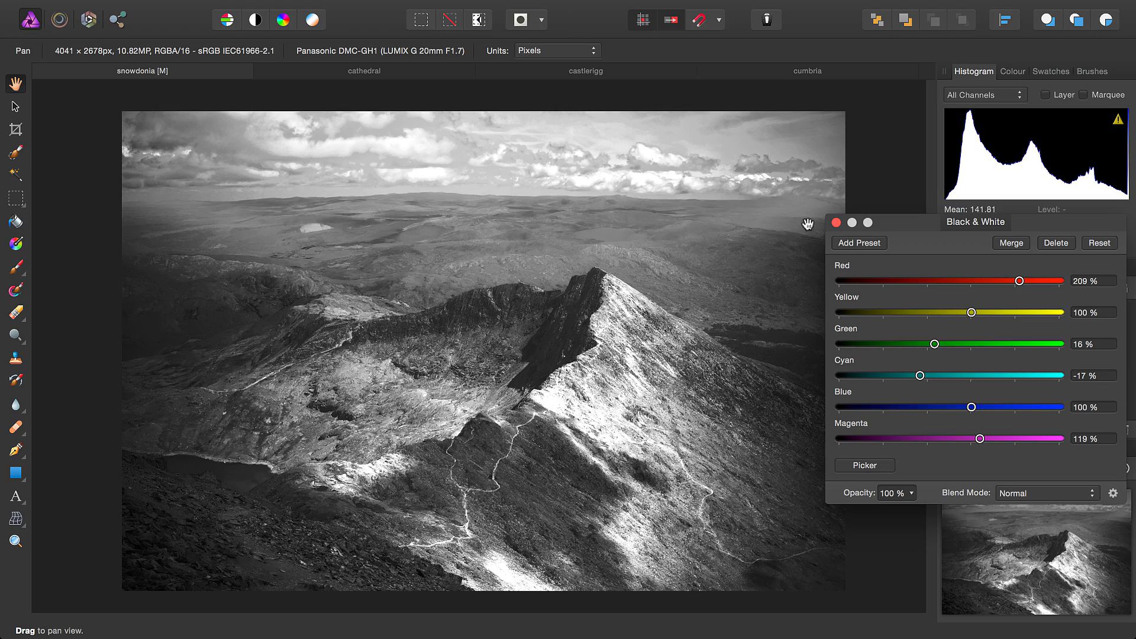
Close the Black & White settings and toggle the layer off and on to compare, leaving it visible.
{"action": "left_click", "coordinate": [836, 223]}
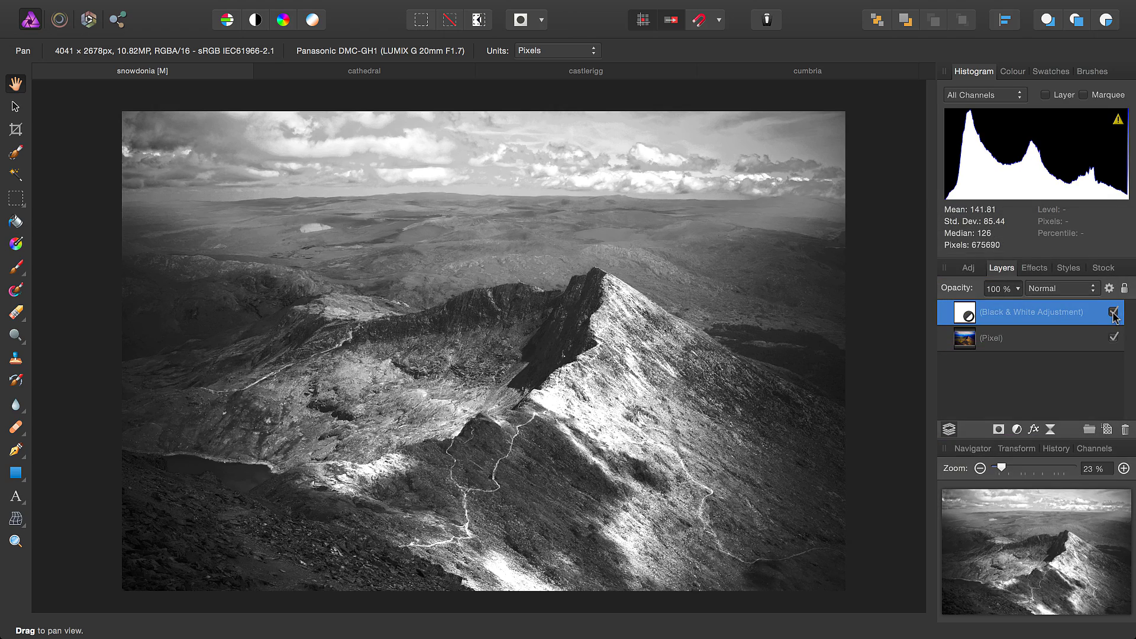
{"action": "left_click", "coordinate": [1113, 312]}
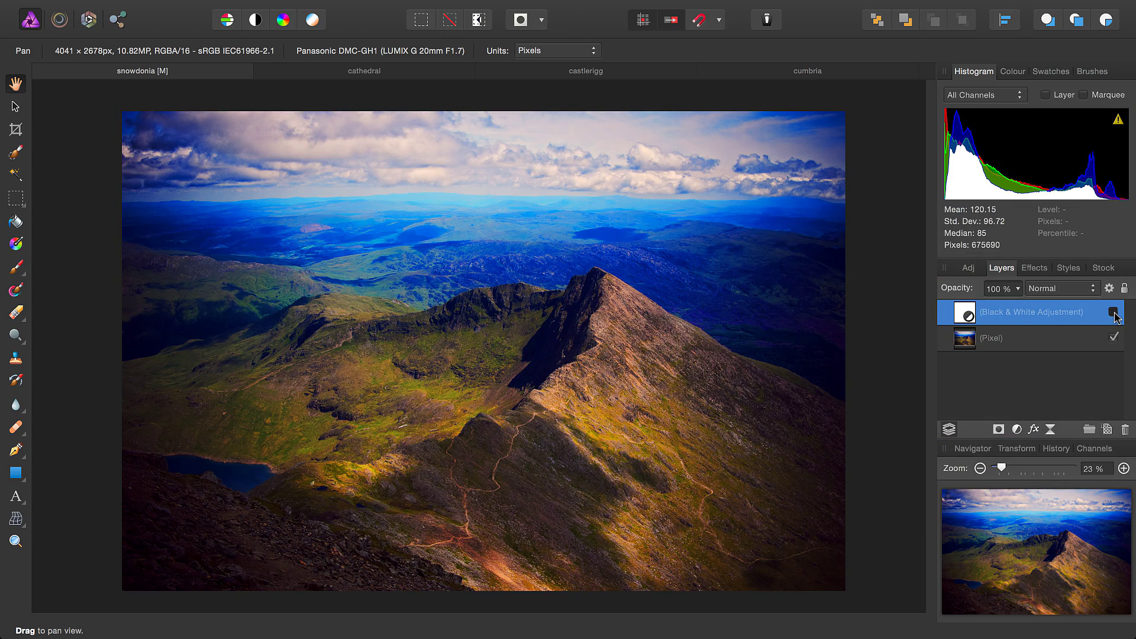
{"action": "left_click", "coordinate": [1113, 312]}
{"action": "left_click", "coordinate": [1113, 311]}
{"action": "left_click", "coordinate": [1113, 312]}
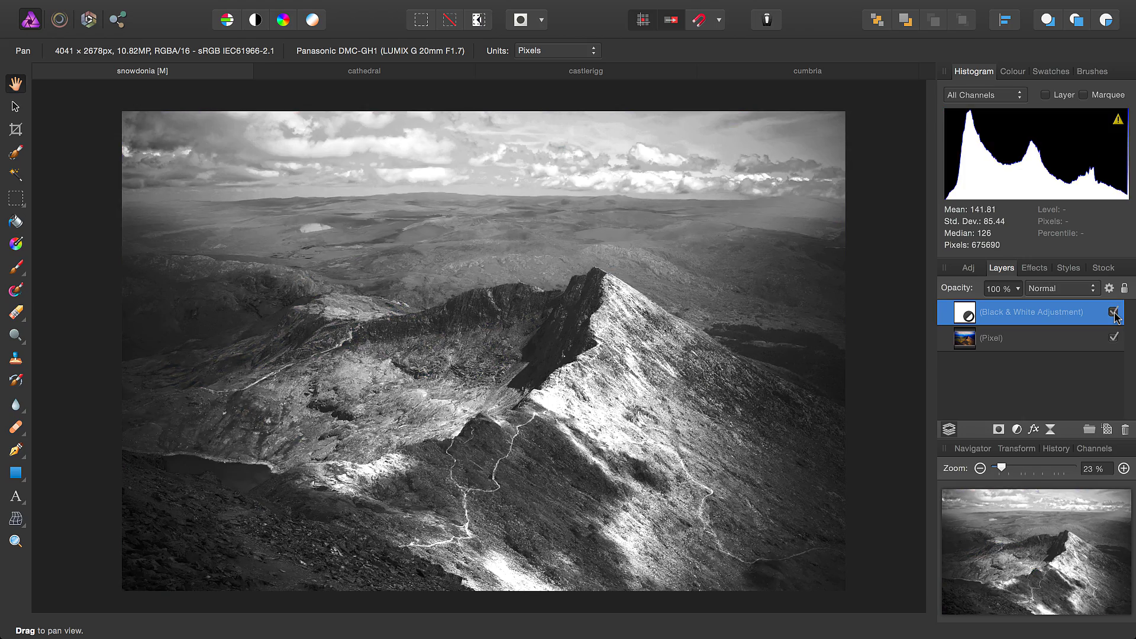
{"action": "left_click", "coordinate": [1113, 312]}
{"action": "left_click", "coordinate": [1113, 312]}
Switch to the cathedral photo and add a White Balance adjustment layer.
{"action": "left_click", "coordinate": [399, 70]}
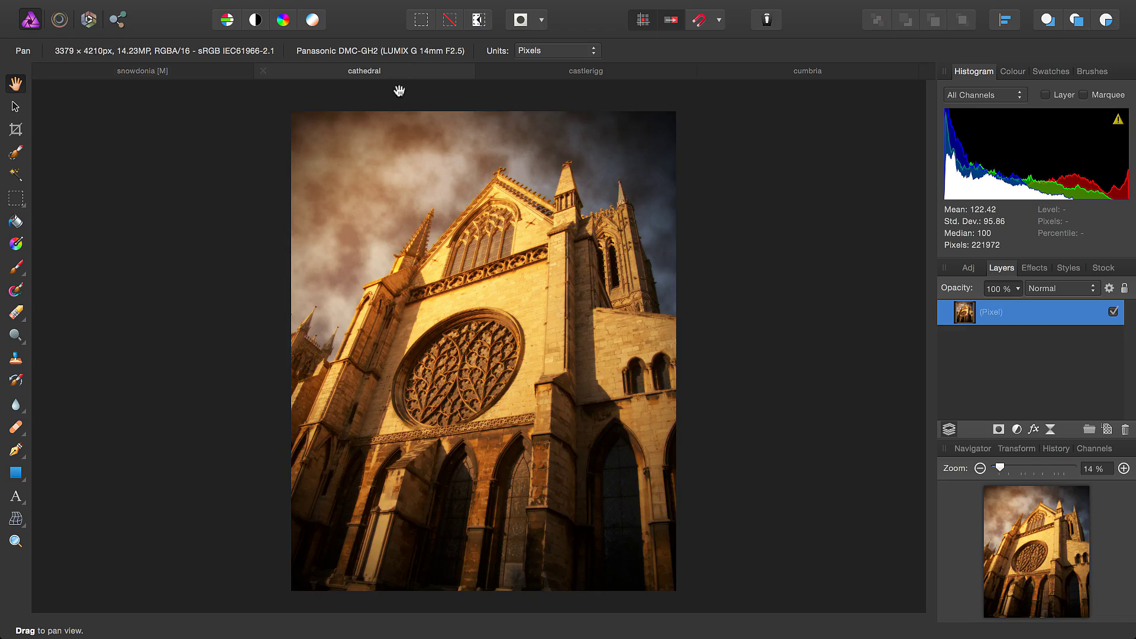
{"action": "mouse_move", "coordinate": [300, 3]}
{"action": "left_click", "coordinate": [343, 9]}
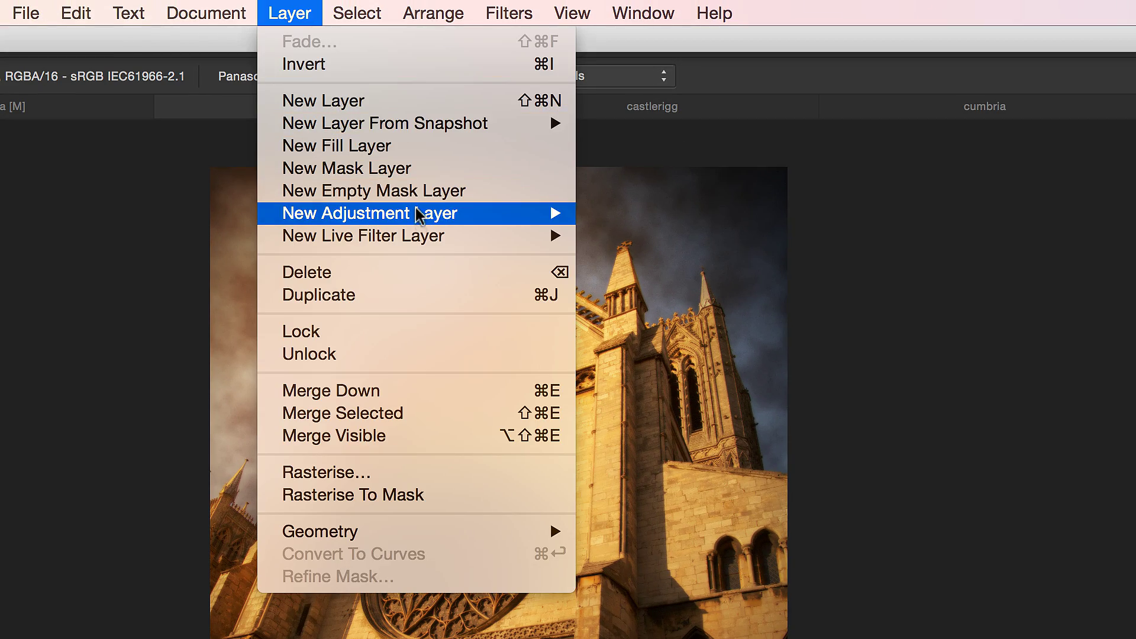
{"action": "mouse_move", "coordinate": [467, 221]}
{"action": "left_click", "coordinate": [717, 261]}
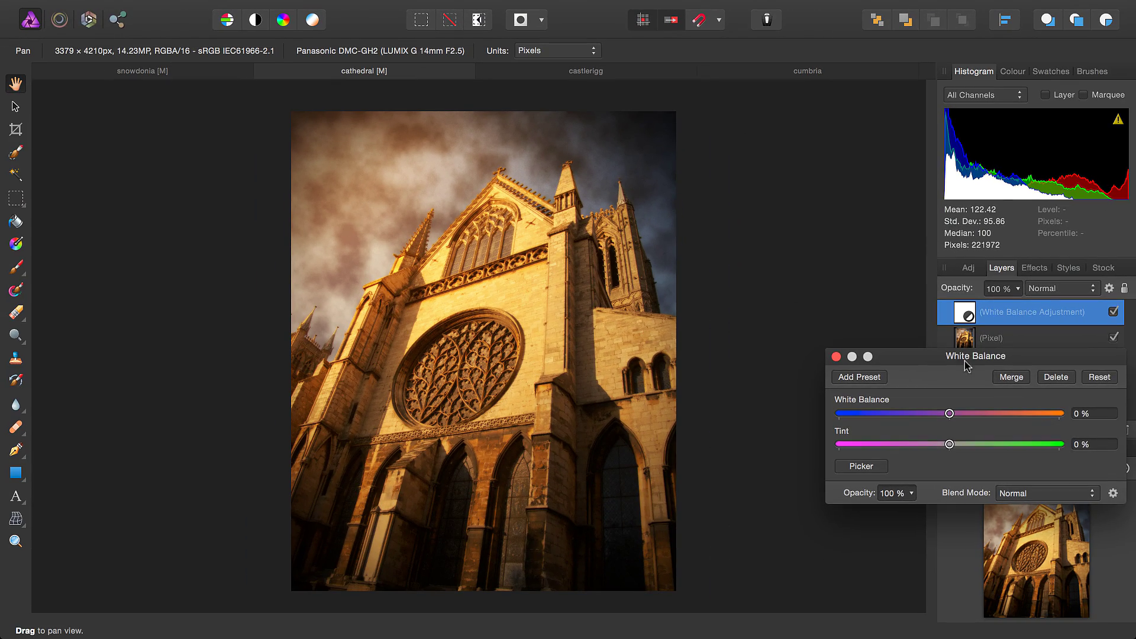
Cool the cathedral image to -34% white balance, then hide the layer to compare.
{"action": "left_click_drag", "start_coordinate": [966, 364], "coordinate": [858, 233]}
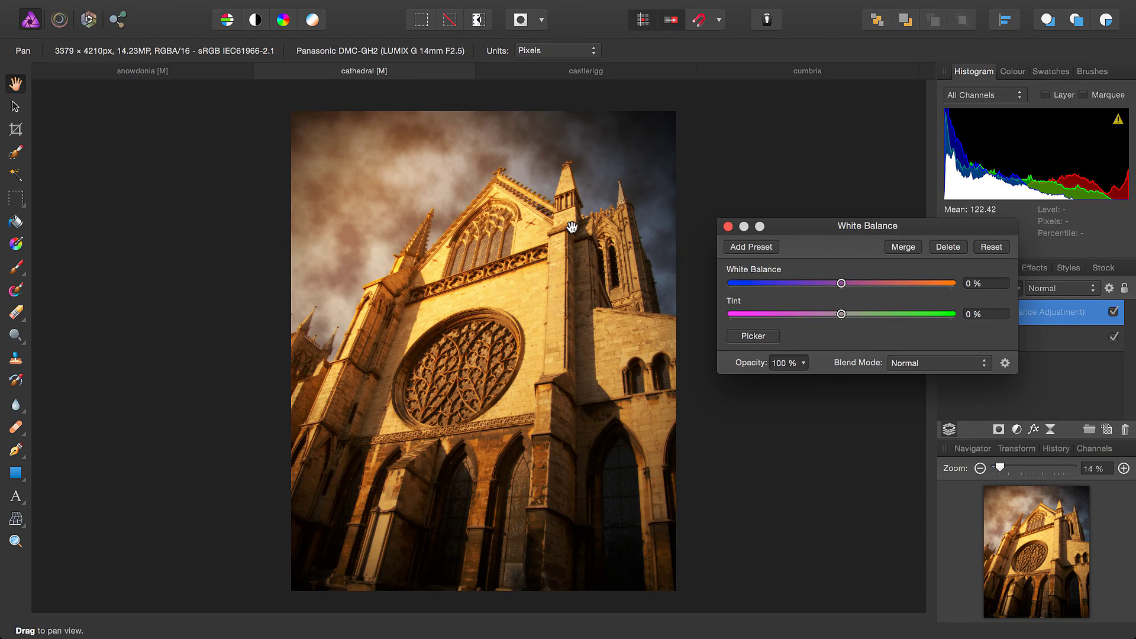
{"action": "left_click_drag", "start_coordinate": [539, 269], "coordinate": [541, 302]}
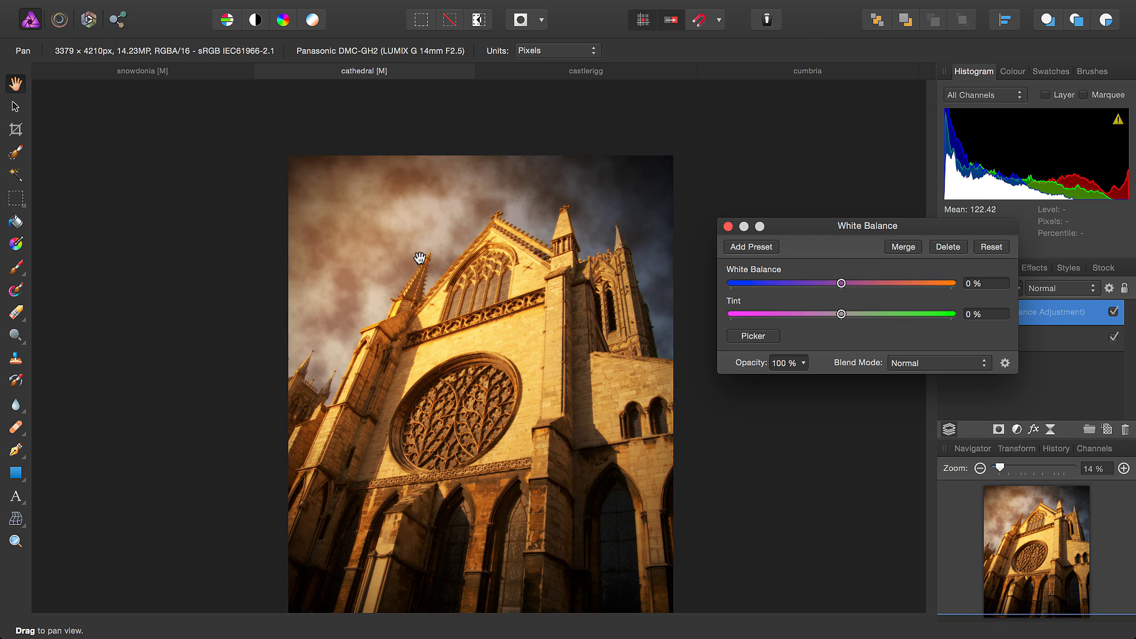
{"action": "scroll", "coordinate": [470, 290], "scroll_direction": "up", "scroll_amount": 3}
{"action": "mouse_move", "coordinate": [841, 284]}
{"action": "left_mouse_down"}
{"action": "mouse_move", "coordinate": [812, 284]}
{"action": "mouse_move", "coordinate": [826, 286]}
{"action": "left_mouse_up"}
{"action": "scroll", "coordinate": [608, 256], "scroll_direction": "down", "scroll_amount": 5}
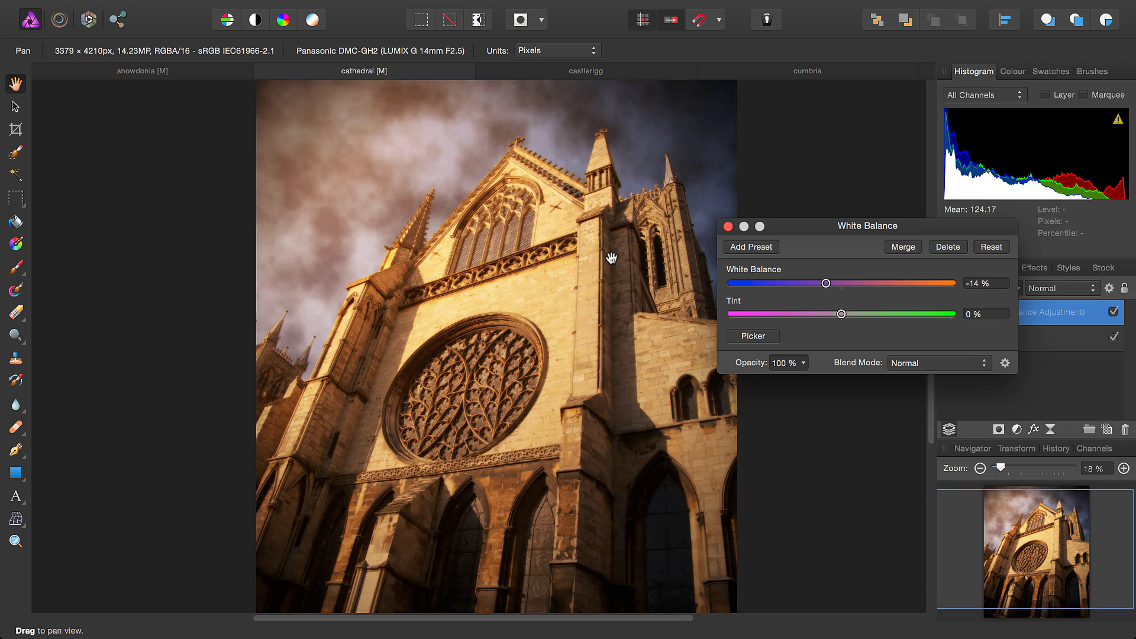
{"action": "left_click_drag", "start_coordinate": [804, 228], "coordinate": [899, 232]}
{"action": "scroll", "coordinate": [589, 293], "scroll_direction": "down", "scroll_amount": 2}
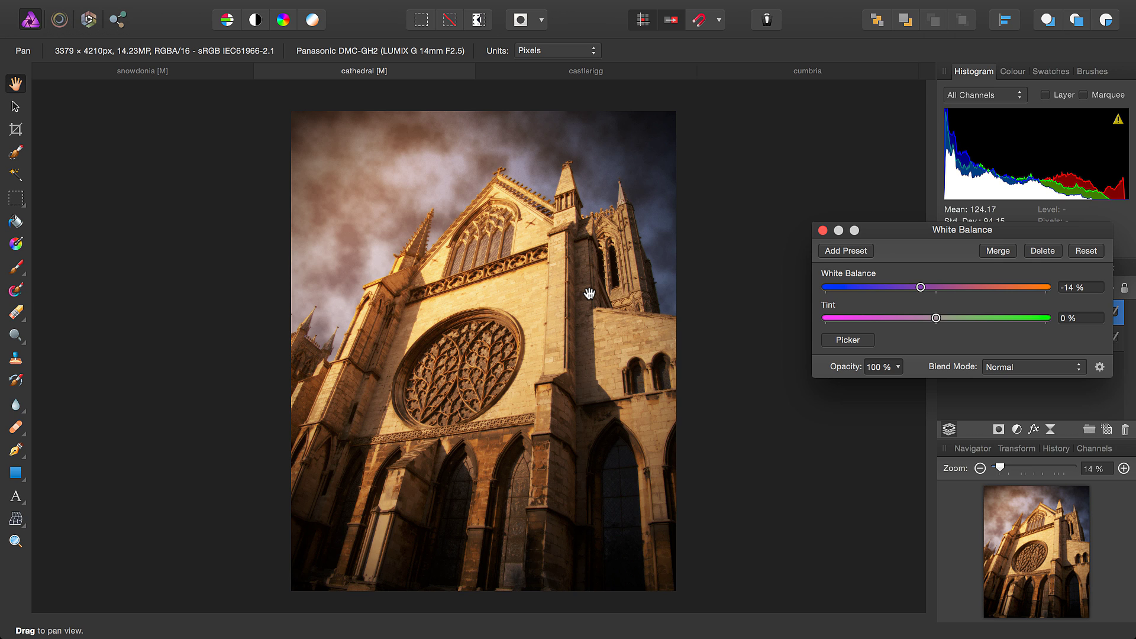
{"action": "left_click_drag", "start_coordinate": [921, 287], "coordinate": [937, 320]}
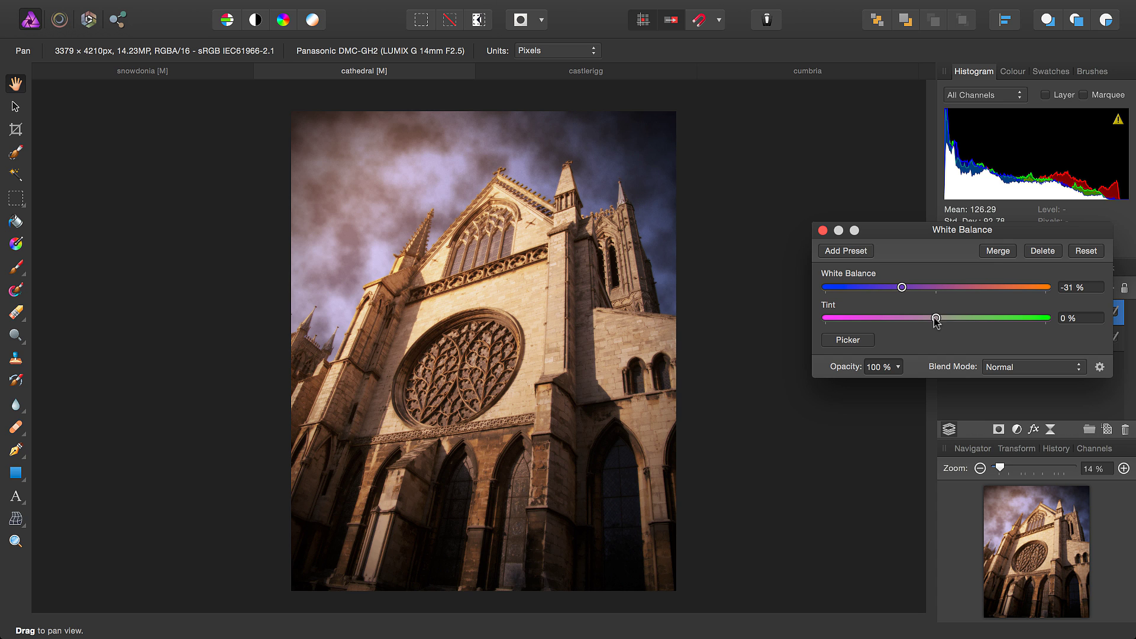
{"action": "left_click_drag", "start_coordinate": [901, 288], "coordinate": [899, 287]}
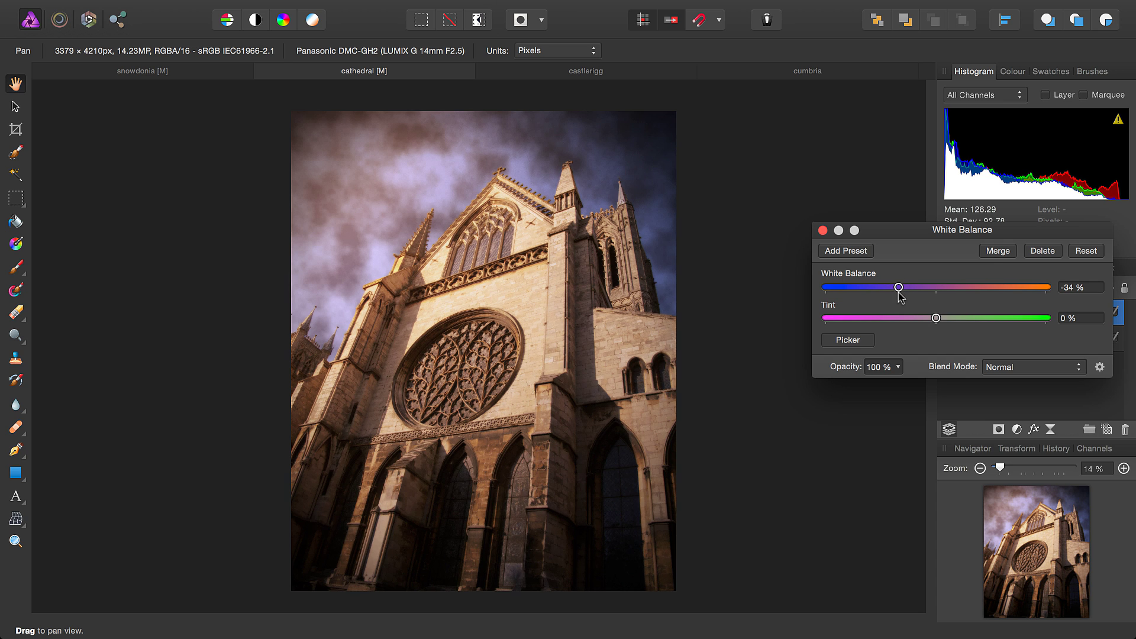
{"action": "left_click", "coordinate": [823, 231]}
{"action": "left_click", "coordinate": [1114, 313]}
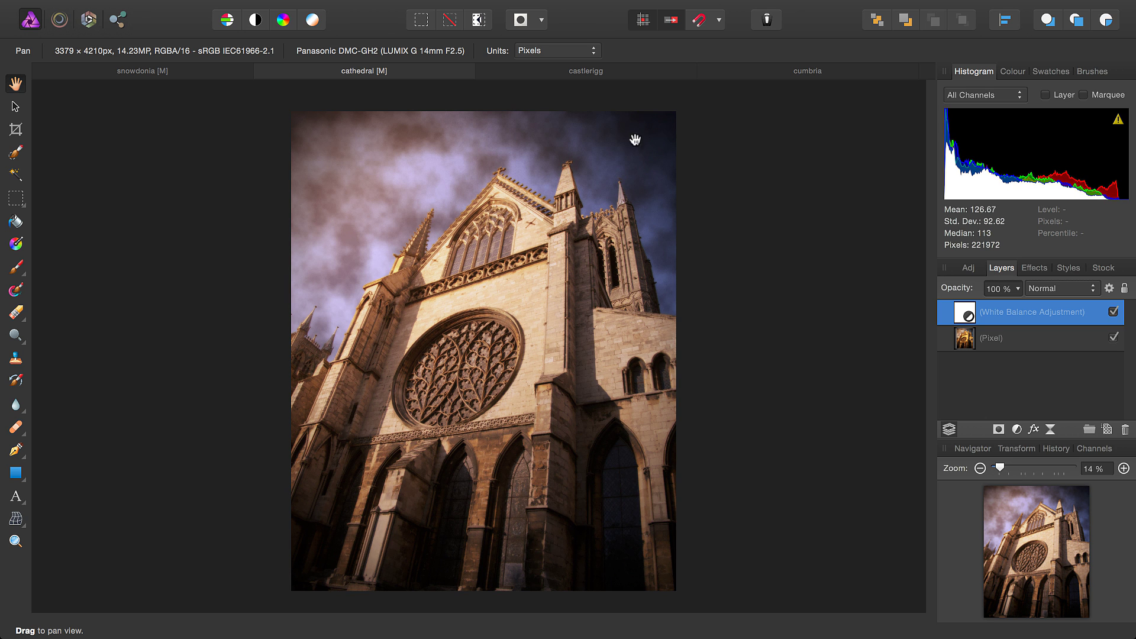
Switch to the Castlerigg photo and add an HSL adjustment layer.
{"action": "left_click", "coordinate": [609, 75]}
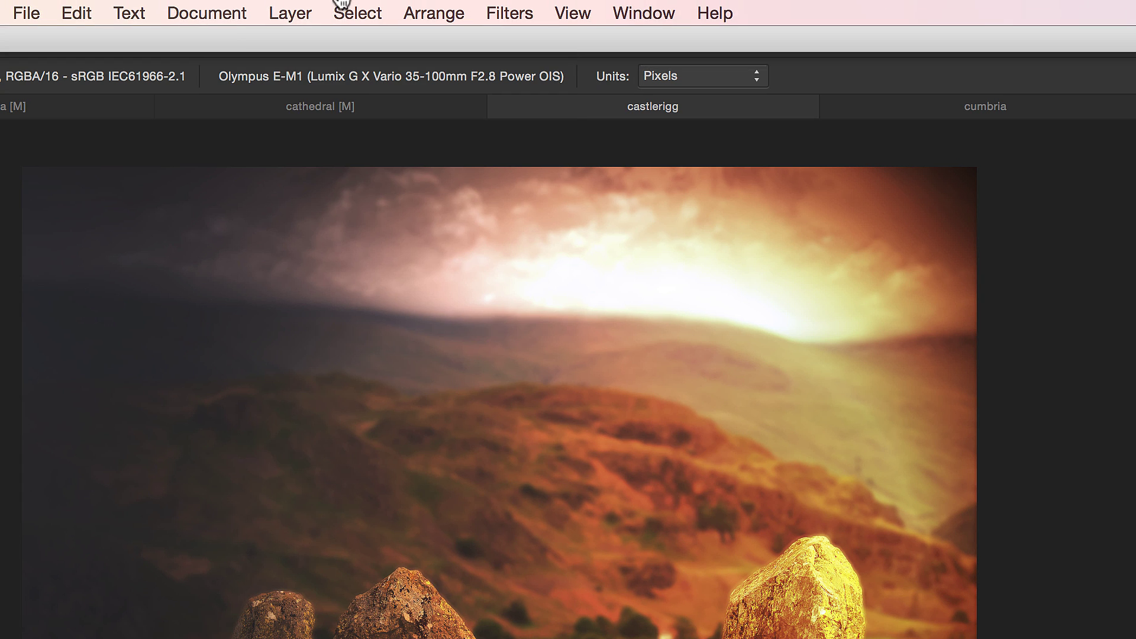
{"action": "left_click", "coordinate": [353, 6]}
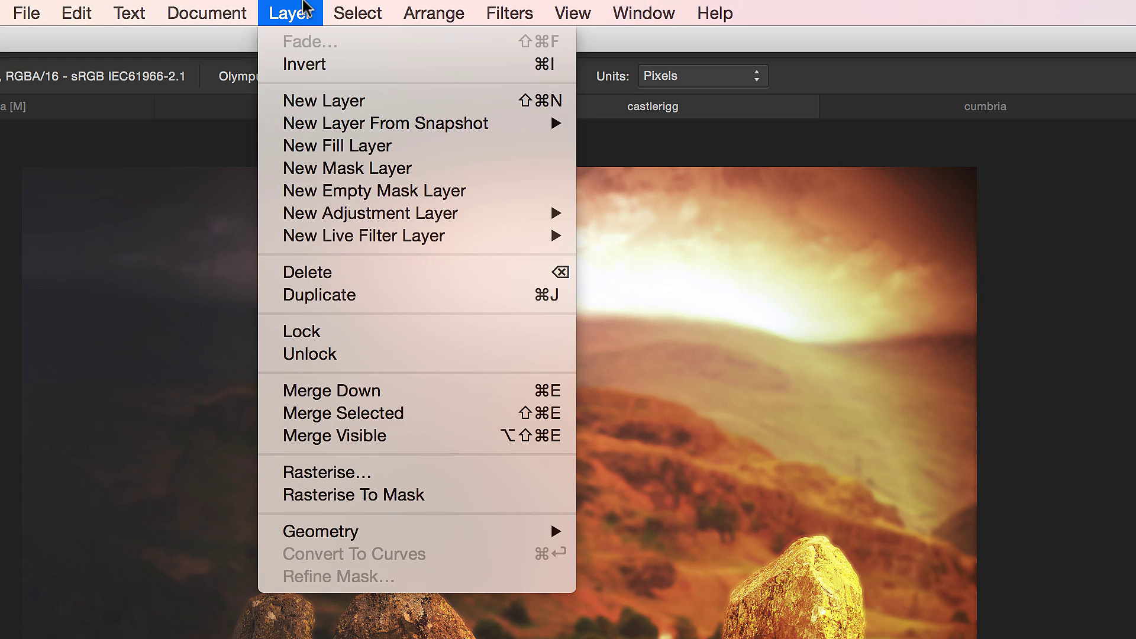
{"action": "mouse_move", "coordinate": [379, 213]}
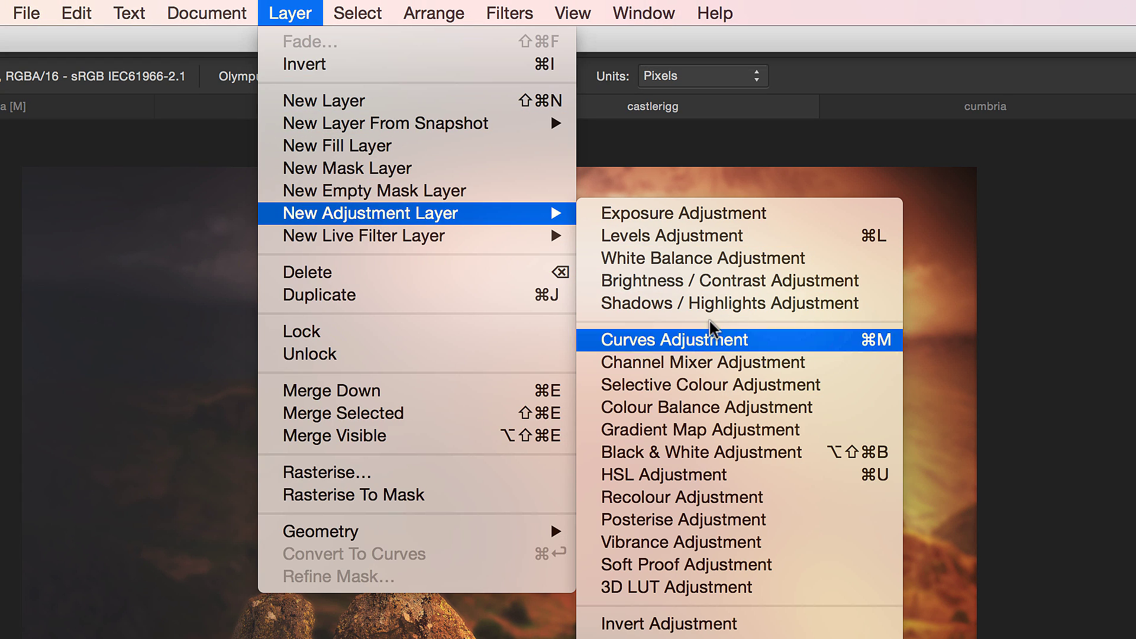
{"action": "left_click", "coordinate": [708, 477]}
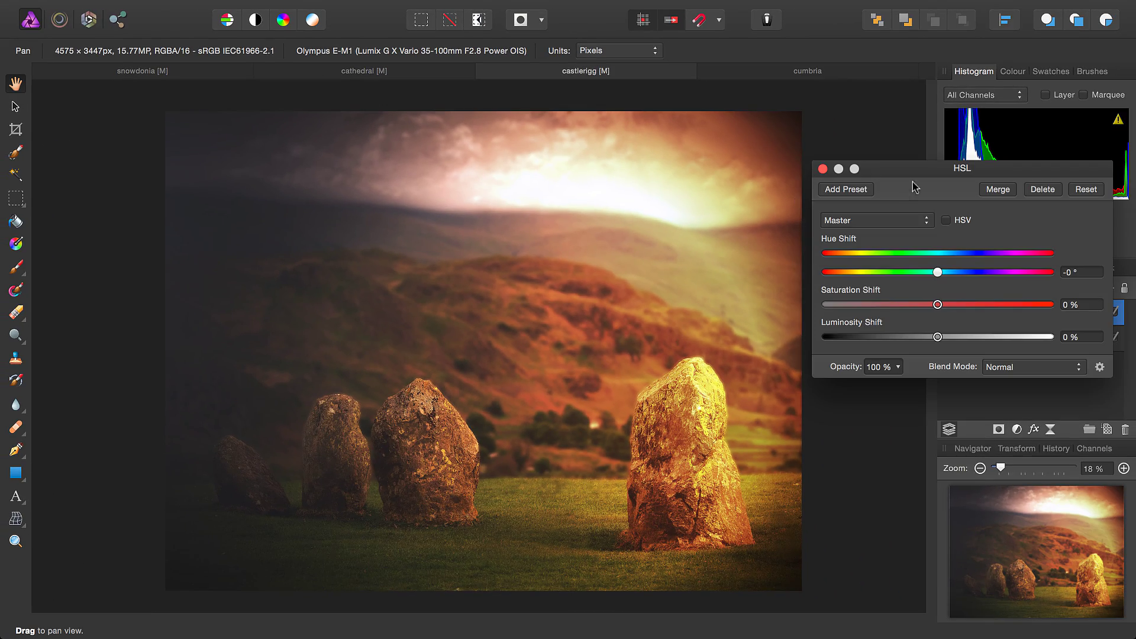
Lower the HSL saturation shift to about -41%, keeping the settings panel clear of the layers.
{"action": "left_click_drag", "start_coordinate": [913, 187], "coordinate": [761, 131]}
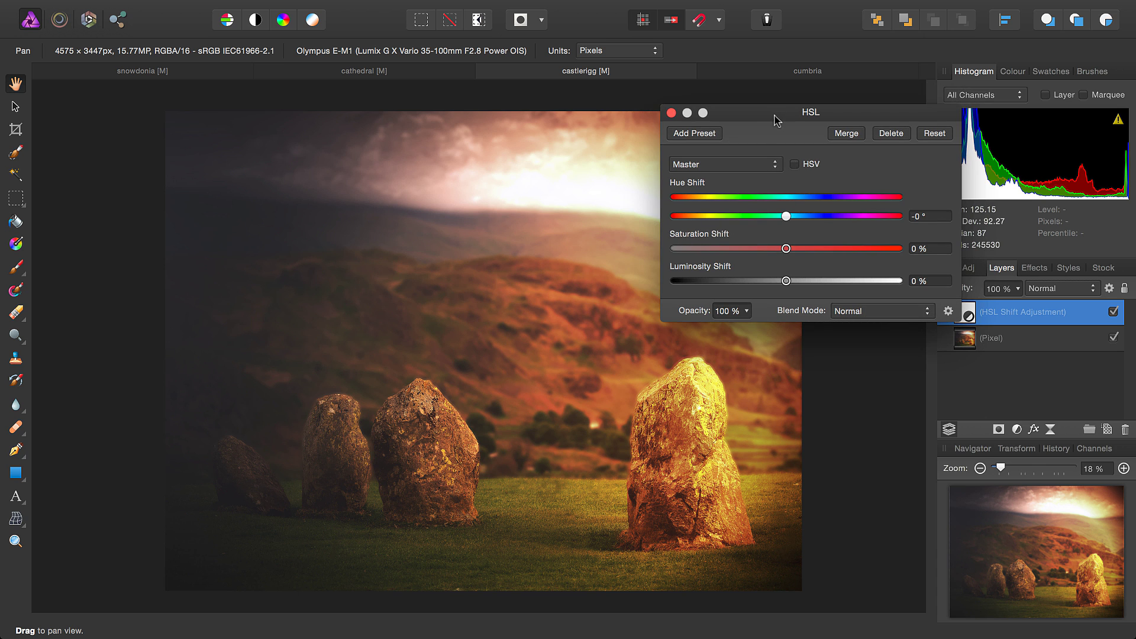
{"action": "left_click_drag", "start_coordinate": [784, 253], "coordinate": [744, 255]}
{"action": "left_click_drag", "start_coordinate": [767, 115], "coordinate": [873, 172]}
{"action": "scroll", "coordinate": [616, 307], "scroll_direction": "down", "scroll_amount": 3}
{"action": "scroll", "coordinate": [616, 307], "scroll_direction": "right", "scroll_amount": 3}
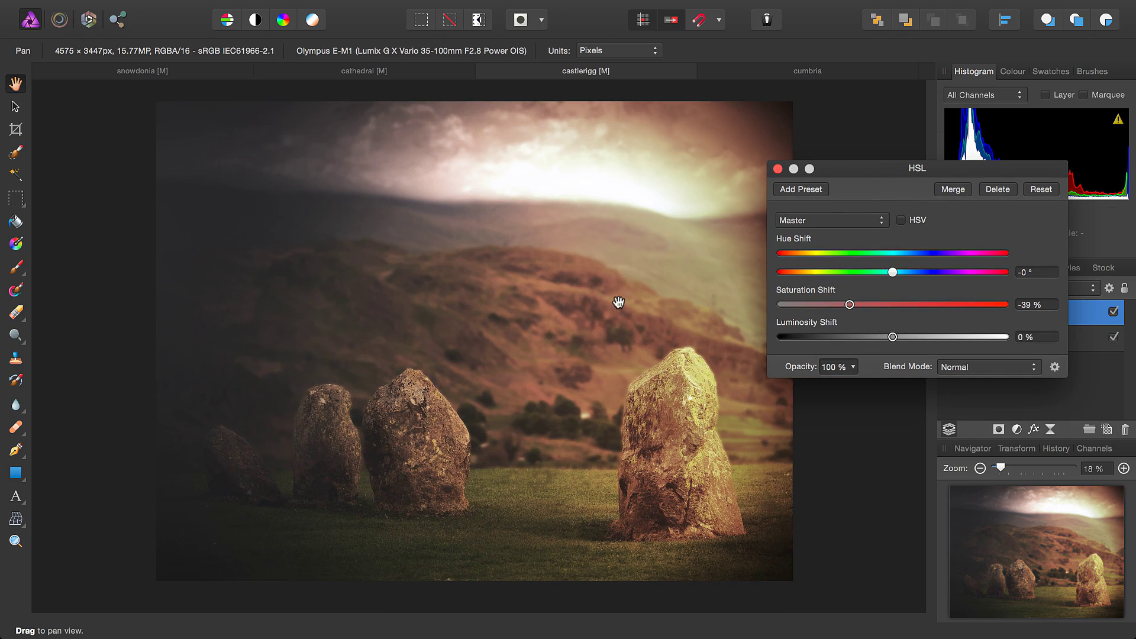
{"action": "scroll", "coordinate": [630, 335], "scroll_direction": "up", "scroll_amount": 3}
{"action": "scroll", "coordinate": [630, 335], "scroll_direction": "down", "scroll_amount": 2}
{"action": "scroll", "coordinate": [631, 334], "scroll_direction": "right", "scroll_amount": 3}
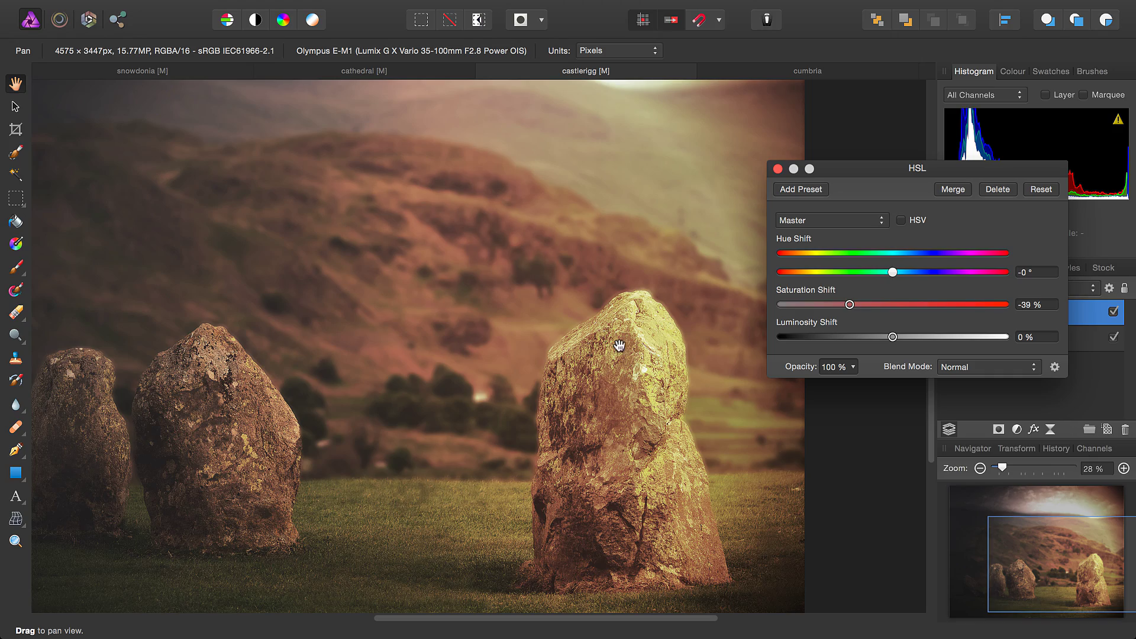
{"action": "left_click_drag", "start_coordinate": [876, 306], "coordinate": [848, 308]}
{"action": "left_click_drag", "start_coordinate": [925, 172], "coordinate": [893, 129]}
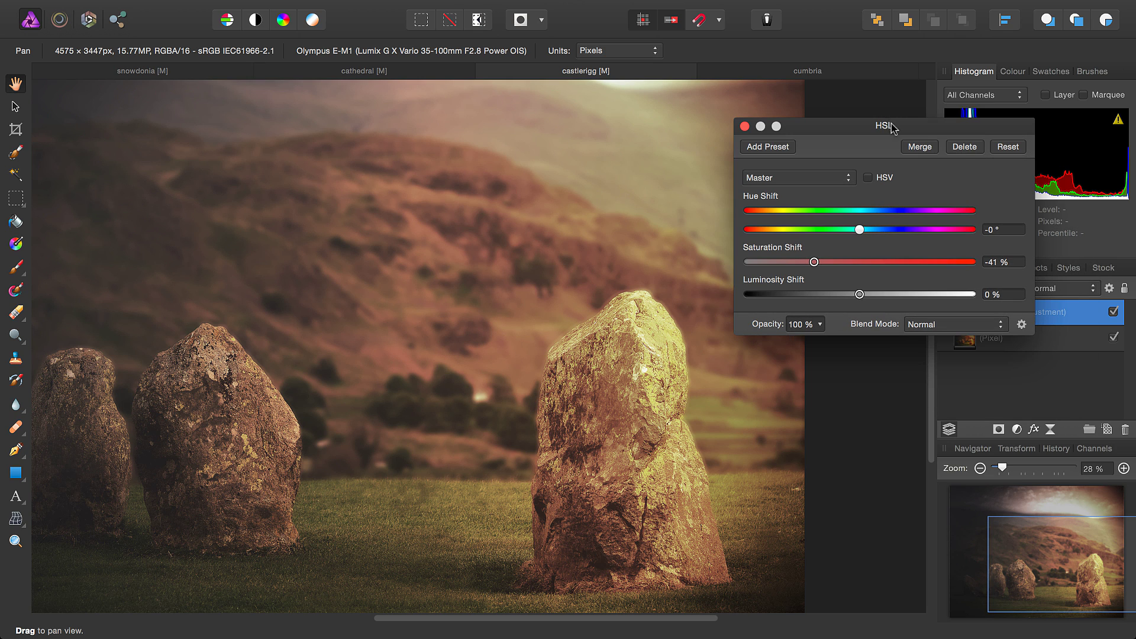
Push the saturation shift lower while toggling HSV mode on and off to compare.
{"action": "left_click", "coordinate": [888, 184]}
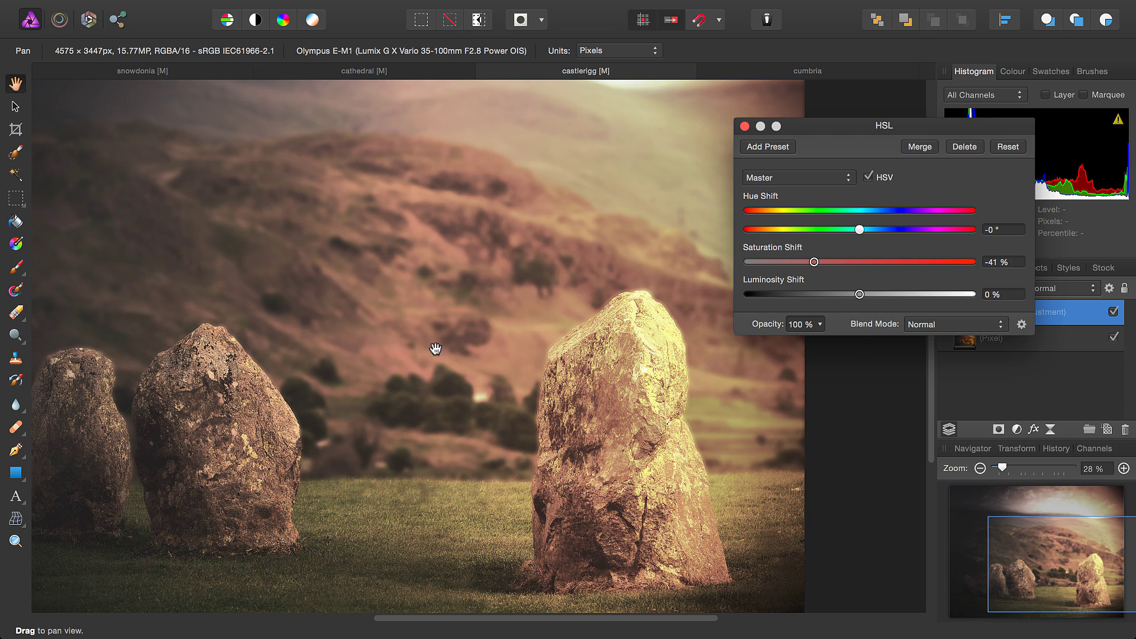
{"action": "scroll", "coordinate": [443, 355], "scroll_direction": "left", "scroll_amount": 5}
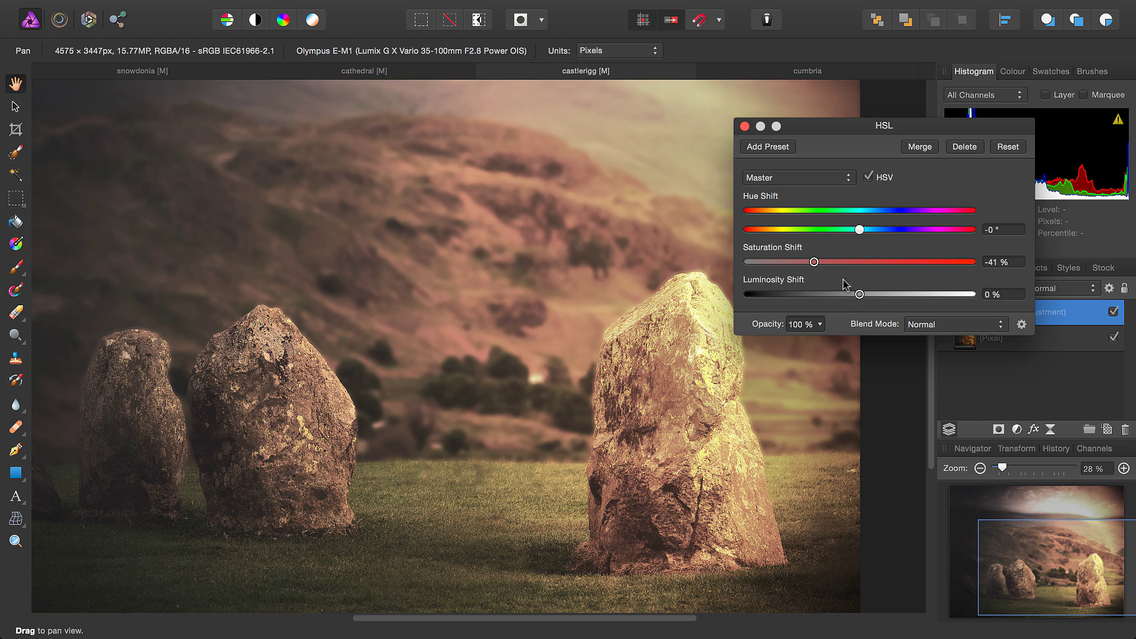
{"action": "mouse_move", "coordinate": [814, 263]}
{"action": "left_mouse_down"}
{"action": "mouse_move", "coordinate": [805, 263]}
{"action": "mouse_move", "coordinate": [840, 262]}
{"action": "mouse_move", "coordinate": [792, 262]}
{"action": "mouse_move", "coordinate": [806, 261]}
{"action": "left_mouse_up"}
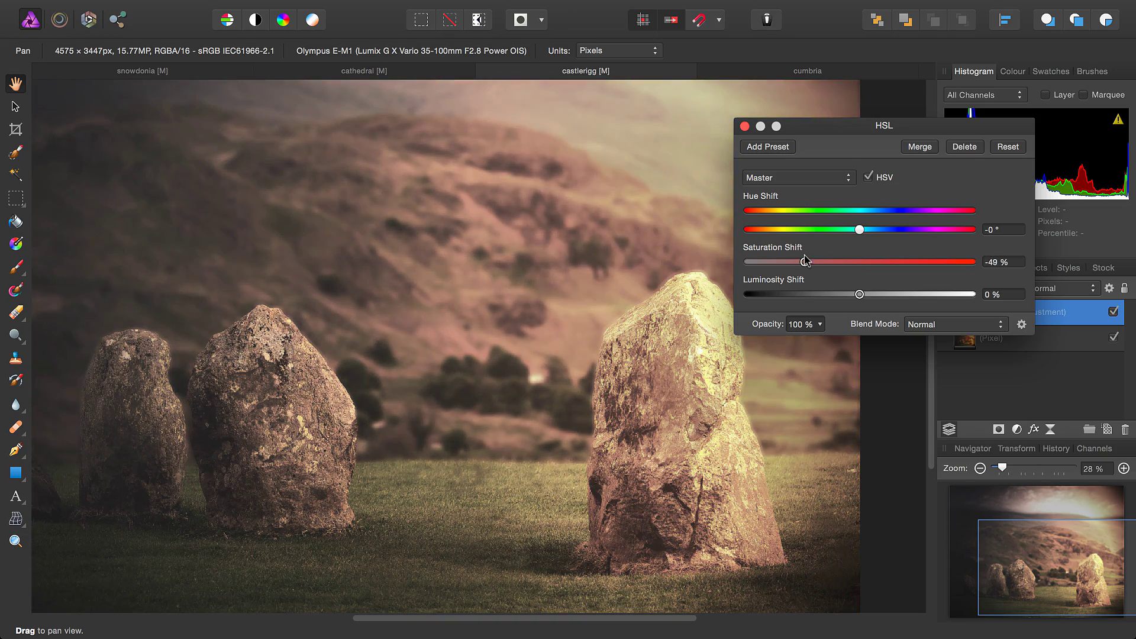
{"action": "scroll", "coordinate": [744, 353], "scroll_direction": "left", "scroll_amount": 3}
{"action": "scroll", "coordinate": [743, 353], "scroll_direction": "up", "scroll_amount": 2}
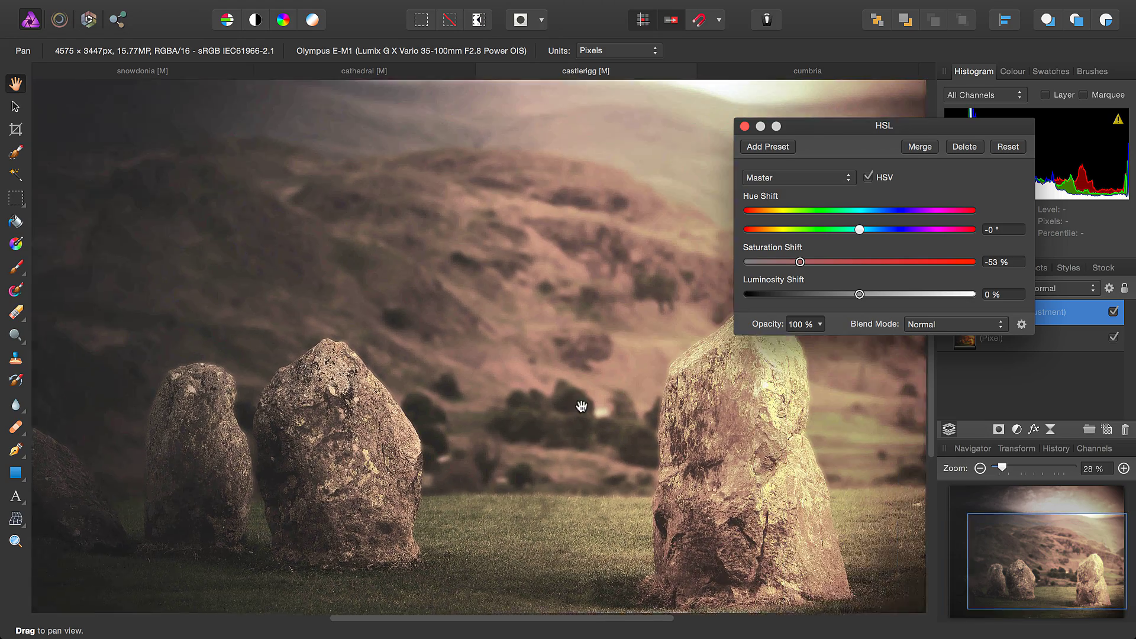
{"action": "scroll", "coordinate": [638, 402], "scroll_direction": "down", "scroll_amount": 3}
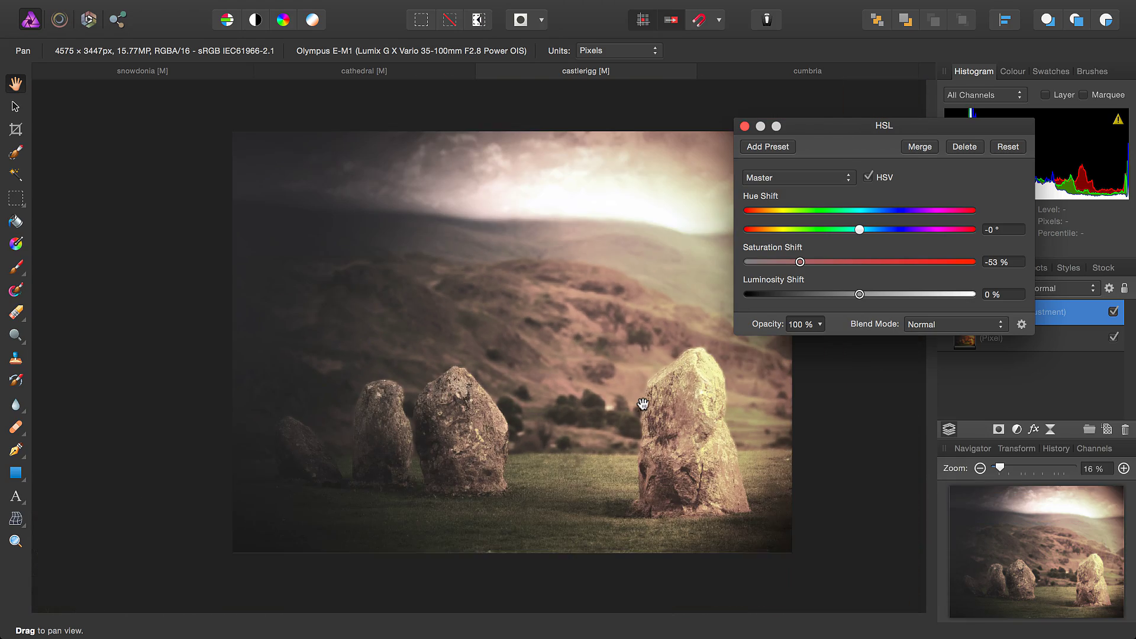
{"action": "left_click", "coordinate": [870, 178]}
{"action": "left_click", "coordinate": [872, 178]}
{"action": "left_click", "coordinate": [873, 179]}
{"action": "left_click", "coordinate": [872, 178]}
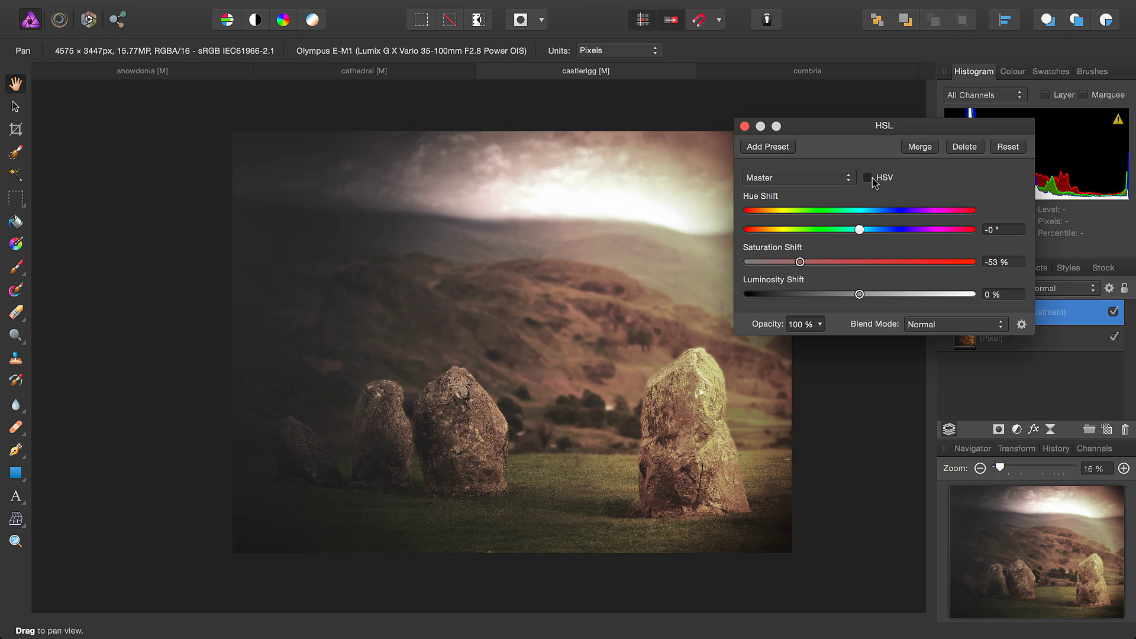
{"action": "left_click", "coordinate": [872, 179]}
Settle saturation at -54% in standard HSL mode, then toggle the layer to compare.
{"action": "mouse_move", "coordinate": [798, 262]}
{"action": "left_mouse_down"}
{"action": "mouse_move", "coordinate": [776, 262]}
{"action": "mouse_move", "coordinate": [826, 262]}
{"action": "mouse_move", "coordinate": [800, 264]}
{"action": "left_mouse_up"}
{"action": "left_click", "coordinate": [882, 179]}
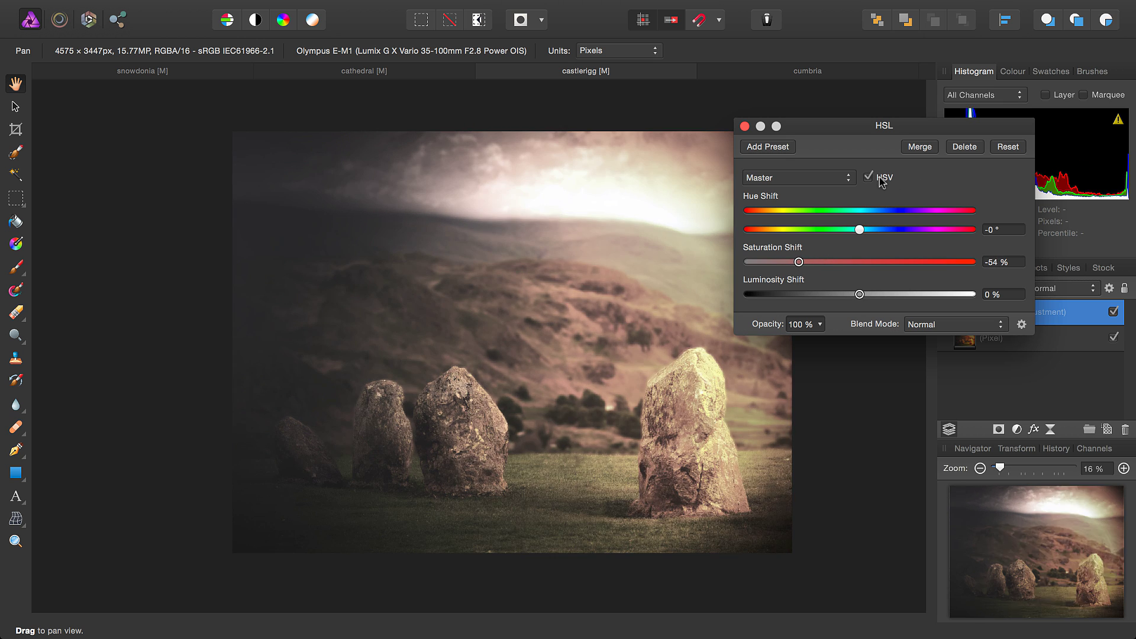
{"action": "left_click", "coordinate": [882, 179]}
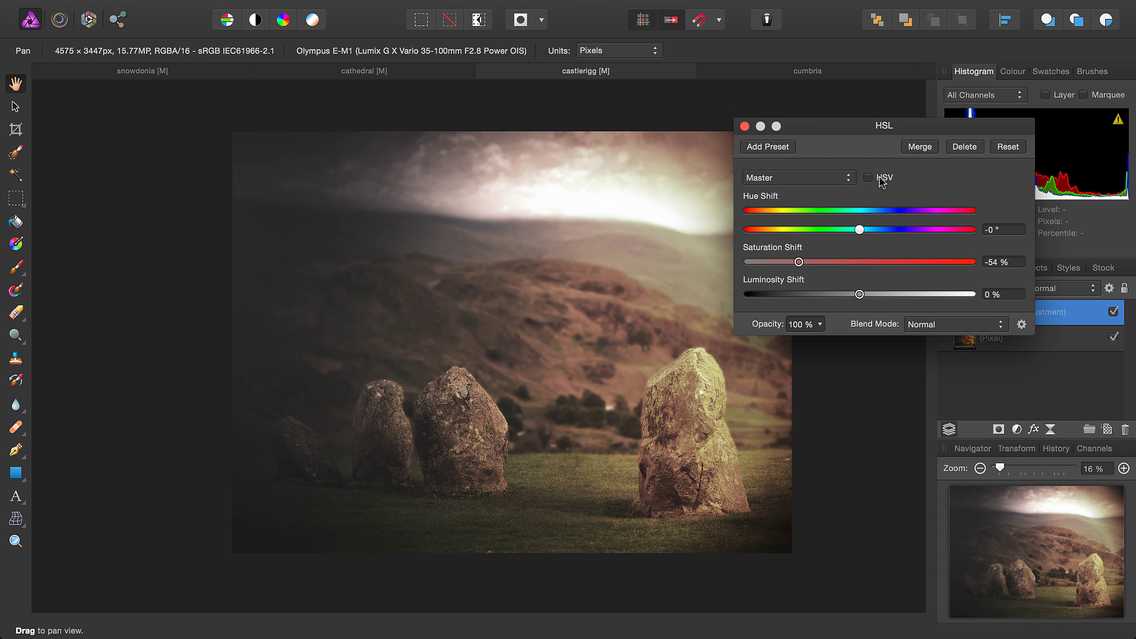
{"action": "left_click", "coordinate": [745, 127]}
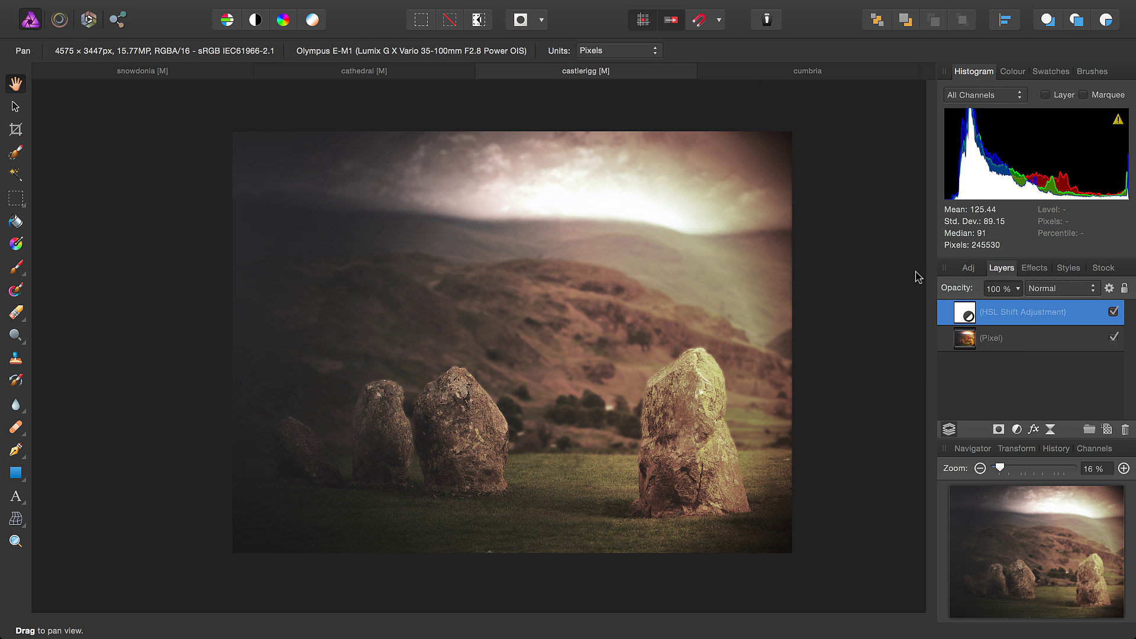
{"action": "left_click", "coordinate": [1113, 312]}
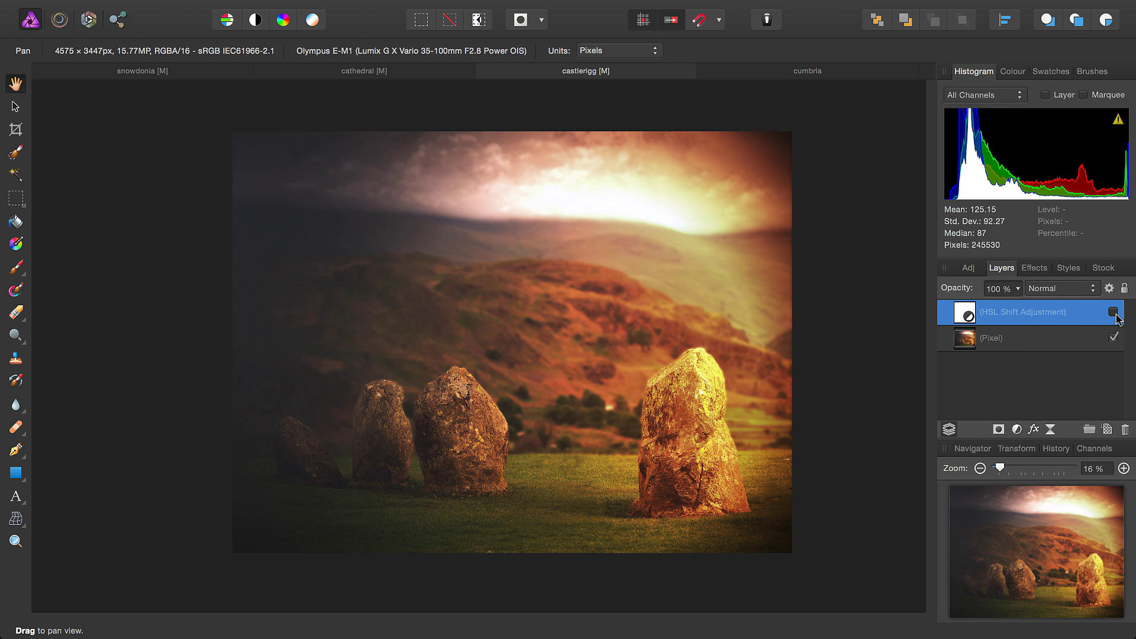
{"action": "left_click", "coordinate": [1113, 312]}
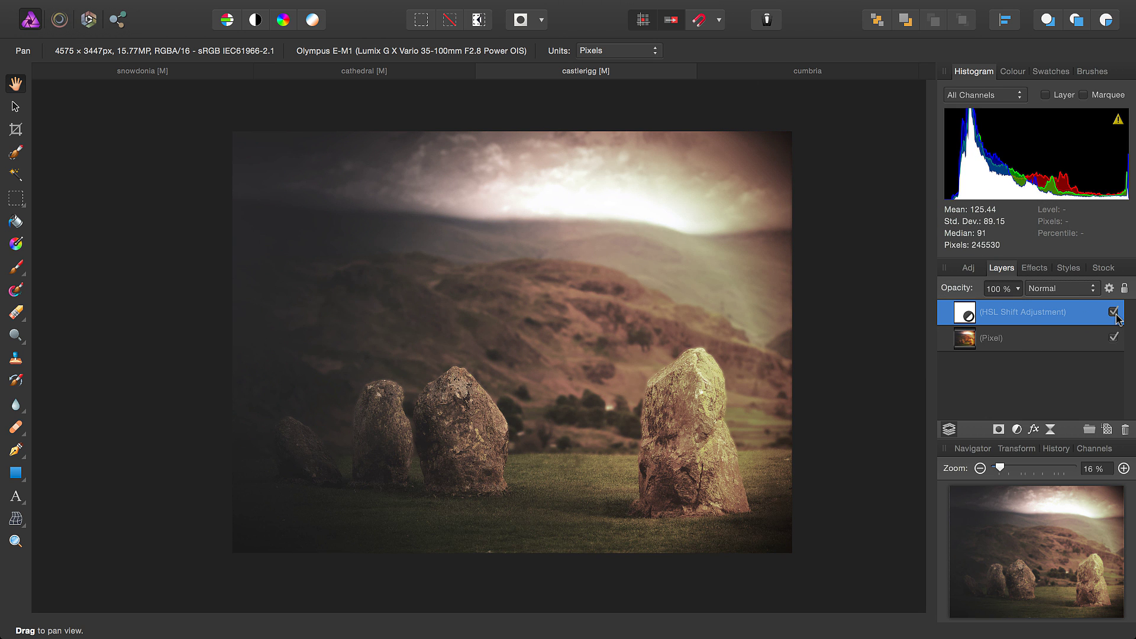
{"action": "left_click", "coordinate": [1041, 337]}
Add an Exposure adjustment at -79% to the cumbria photo and select the top Background layer.
{"action": "left_click", "coordinate": [812, 71]}
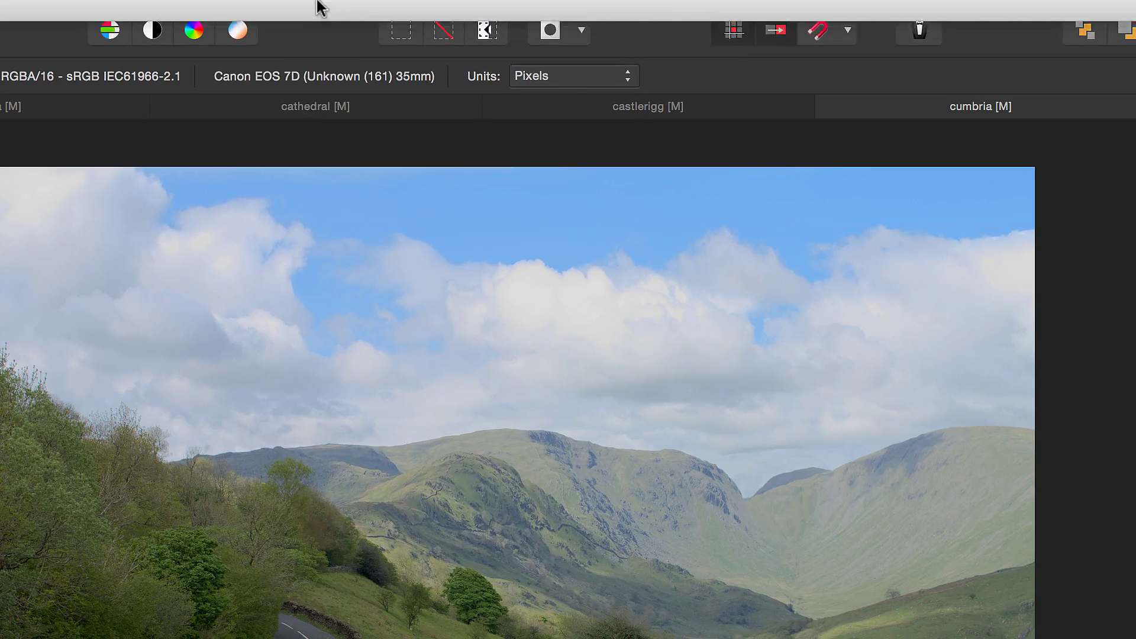
{"action": "left_click", "coordinate": [285, 13]}
{"action": "mouse_move", "coordinate": [436, 213]}
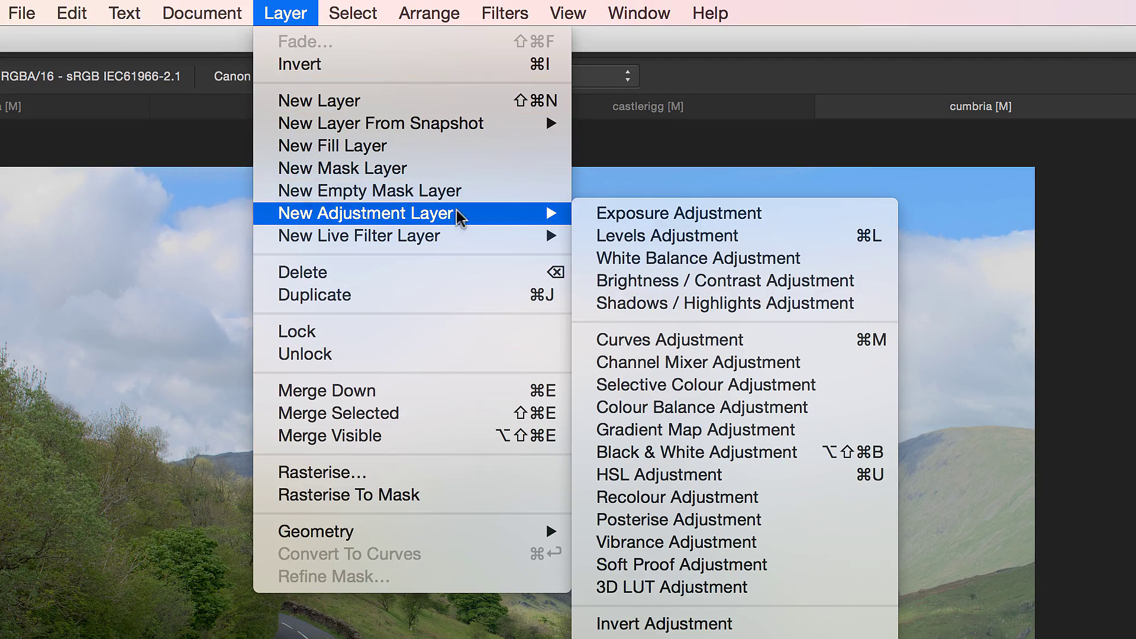
{"action": "left_click", "coordinate": [669, 221]}
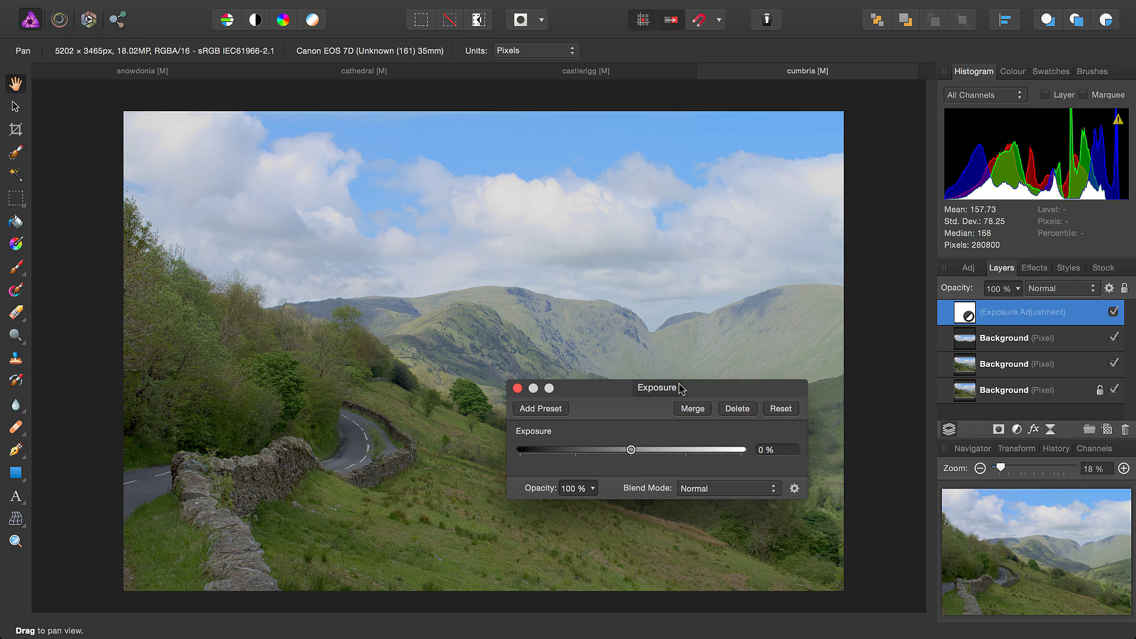
{"action": "left_click_drag", "start_coordinate": [681, 388], "coordinate": [754, 438]}
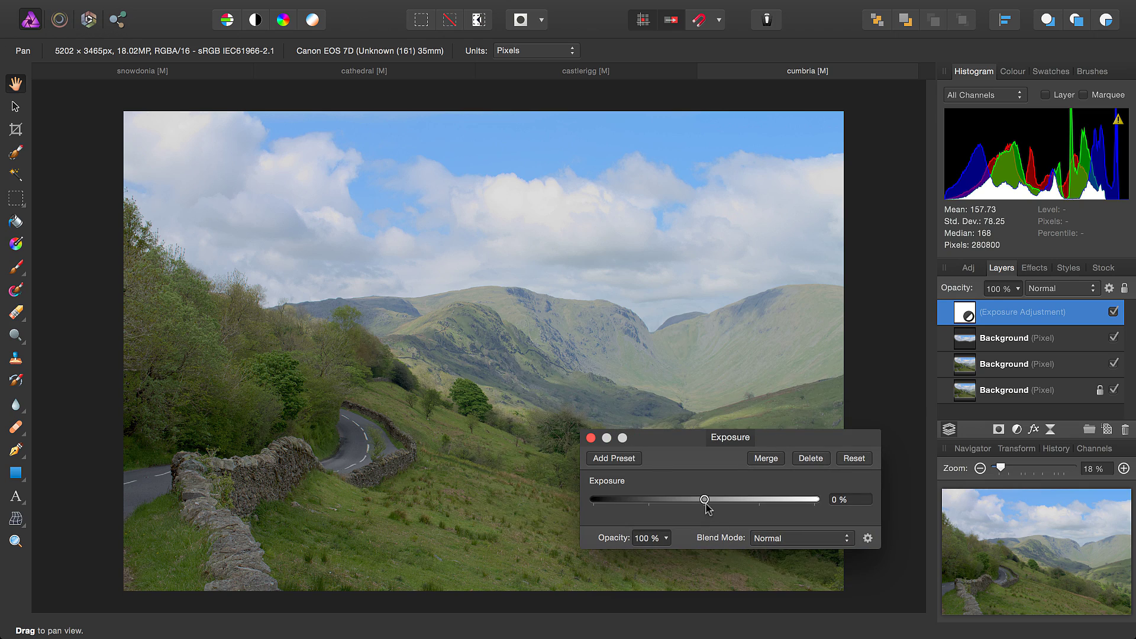
{"action": "mouse_move", "coordinate": [706, 504]}
{"action": "left_mouse_down"}
{"action": "mouse_move", "coordinate": [663, 512]}
{"action": "mouse_move", "coordinate": [737, 507]}
{"action": "mouse_move", "coordinate": [676, 507]}
{"action": "mouse_move", "coordinate": [694, 507]}
{"action": "left_mouse_up"}
{"action": "left_click", "coordinate": [590, 439]}
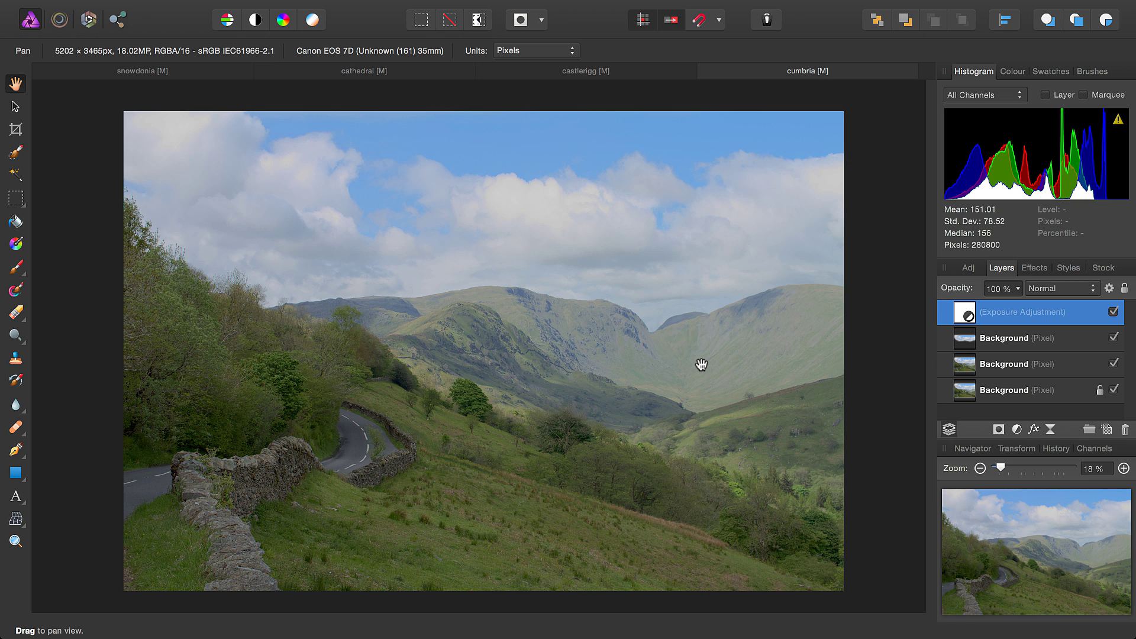
{"action": "left_click", "coordinate": [964, 343]}
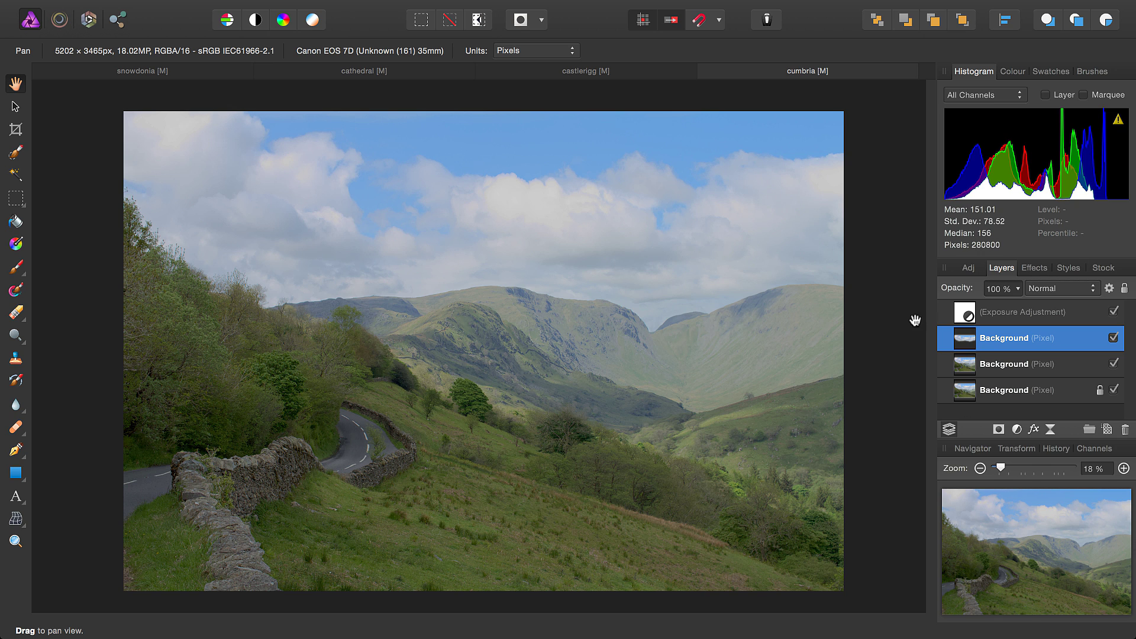
Nest the Exposure adjustment inside the top Background layer and reopen its settings.
{"action": "left_click_drag", "start_coordinate": [970, 314], "coordinate": [998, 351]}
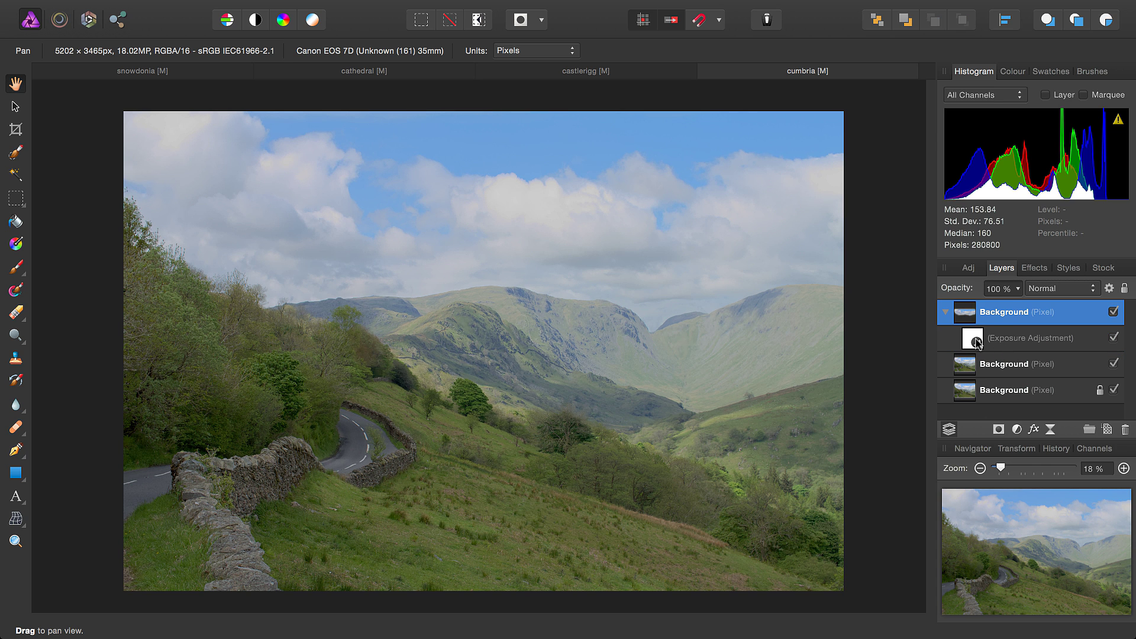
{"action": "left_click", "coordinate": [976, 342]}
{"action": "left_click", "coordinate": [971, 321]}
{"action": "left_click", "coordinate": [1056, 341]}
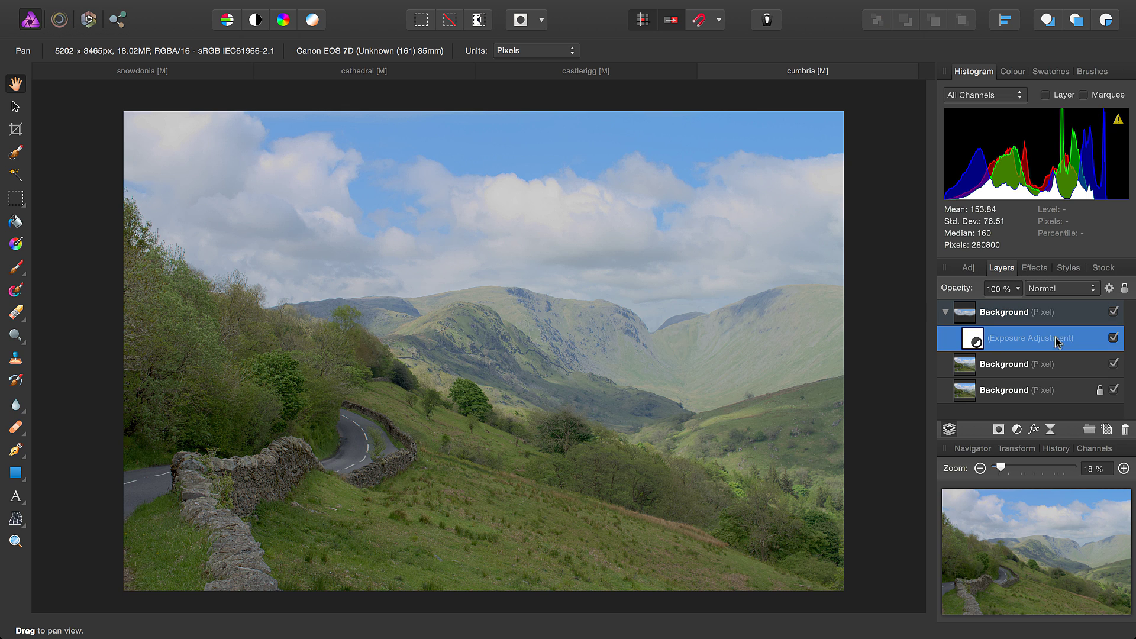
{"action": "double_click", "coordinate": [978, 341]}
Set the nested exposure to about -17%, then toggle it off and on to compare.
{"action": "mouse_move", "coordinate": [704, 501]}
{"action": "left_mouse_down"}
{"action": "mouse_move", "coordinate": [660, 501]}
{"action": "mouse_move", "coordinate": [699, 506]}
{"action": "left_mouse_up"}
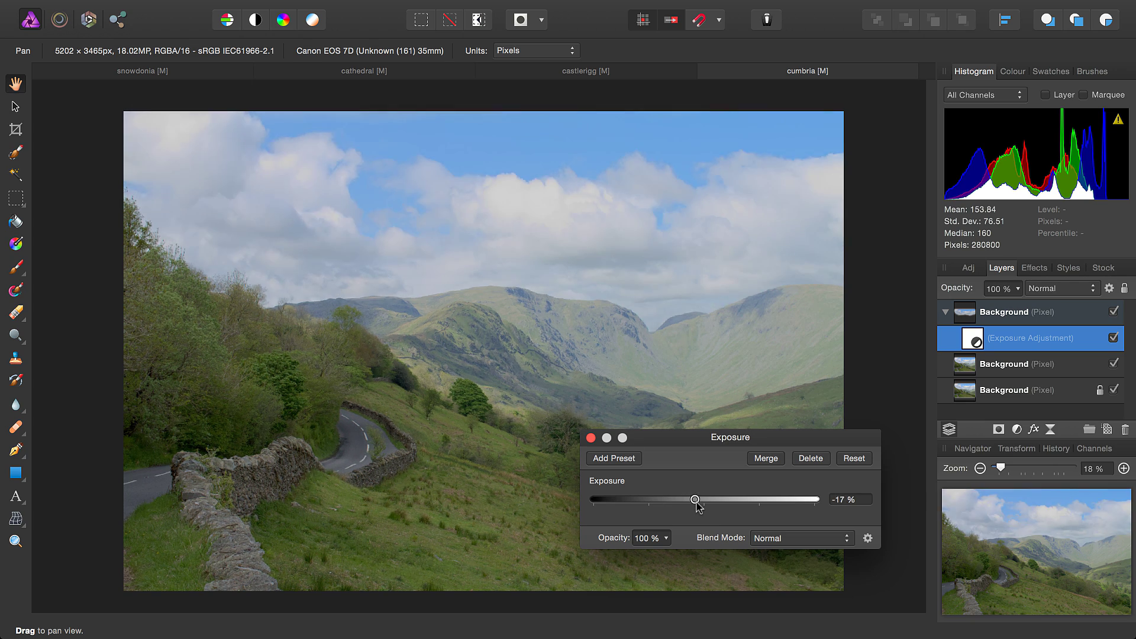
{"action": "left_click", "coordinate": [591, 438]}
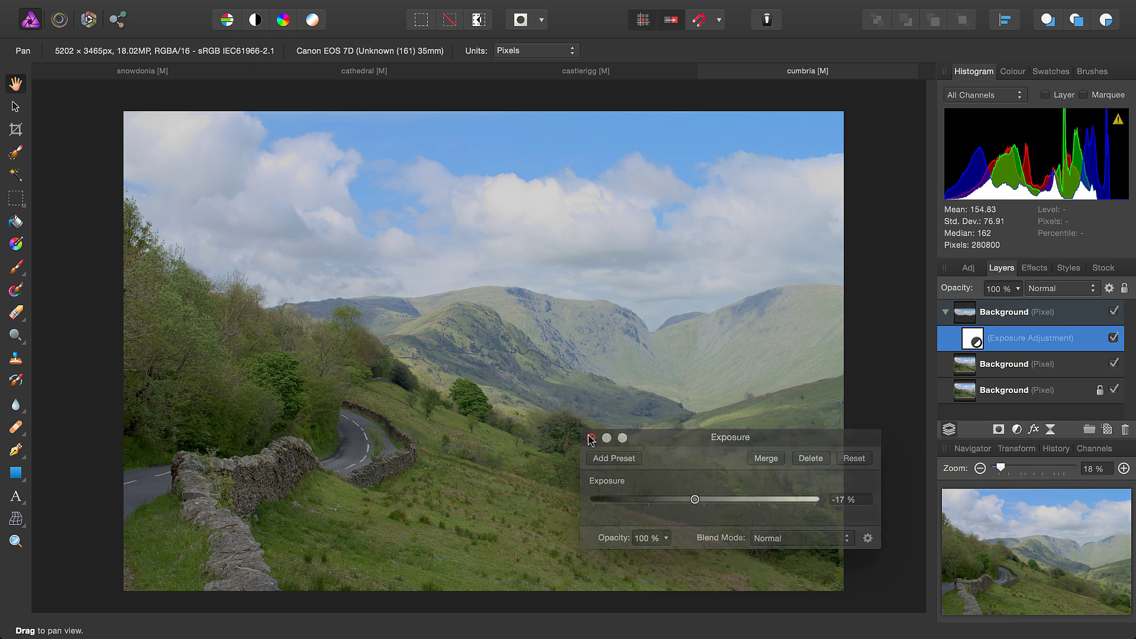
{"action": "left_click", "coordinate": [1114, 338]}
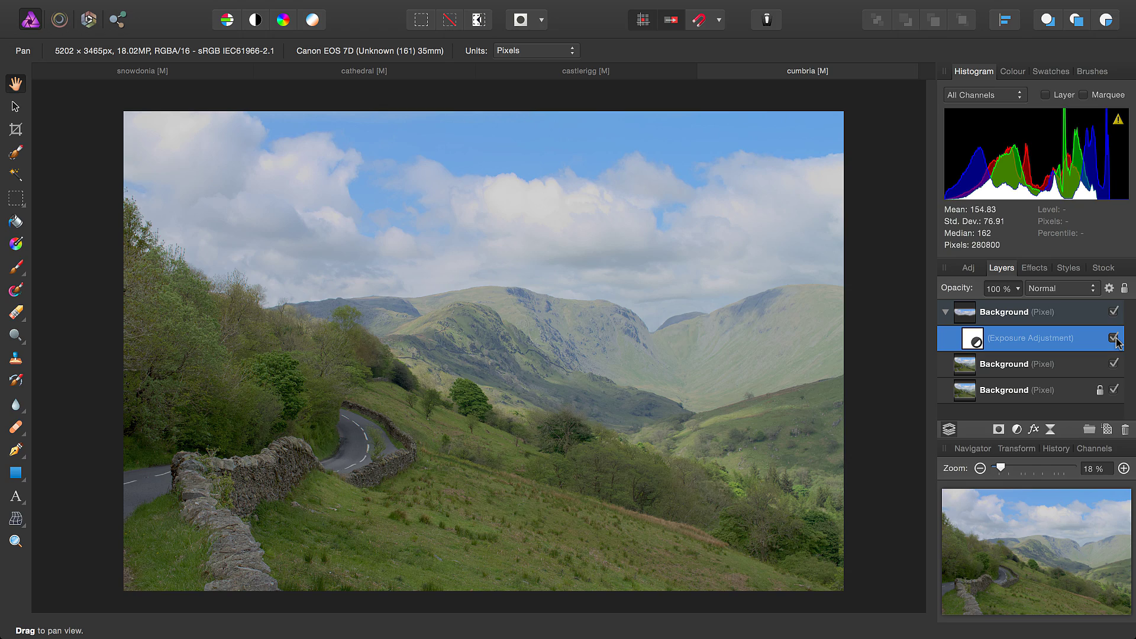
{"action": "left_click", "coordinate": [1114, 339]}
{"action": "left_click", "coordinate": [1114, 338]}
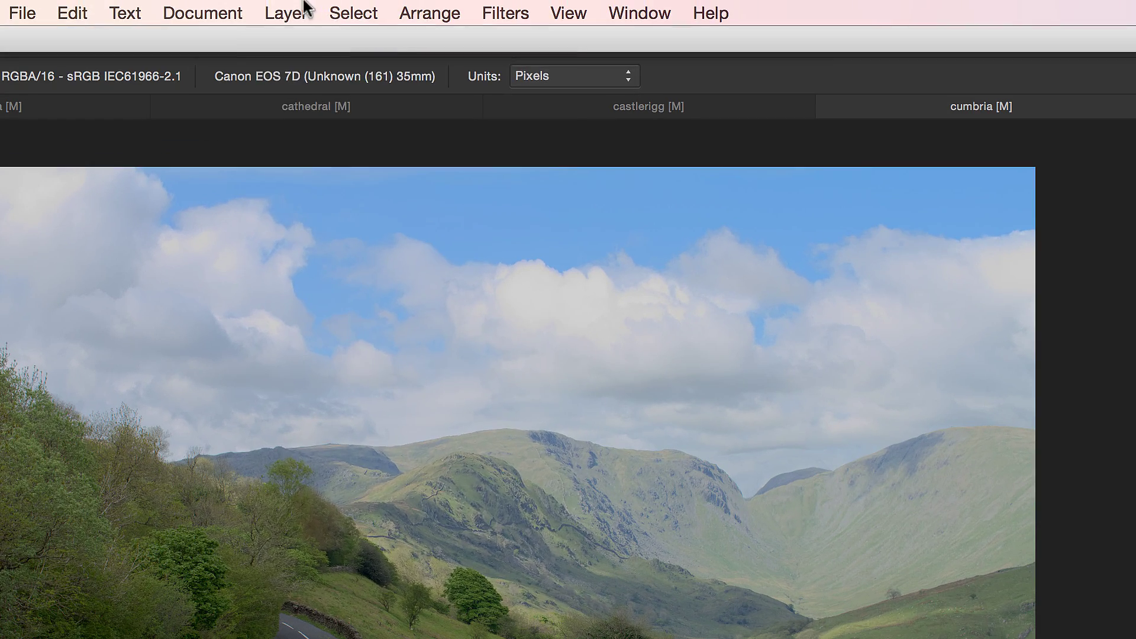
Add an HSL adjustment to the Cumbria sky layer with saturation +30% and luminosity +7%.
{"action": "left_click", "coordinate": [345, 8]}
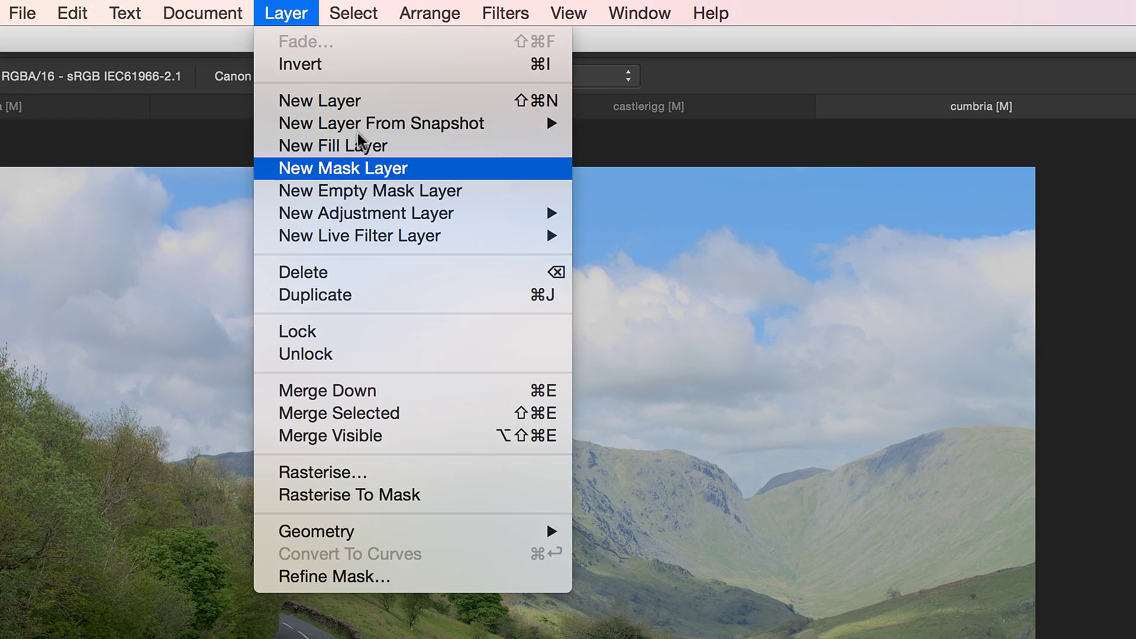
{"action": "mouse_move", "coordinate": [414, 213]}
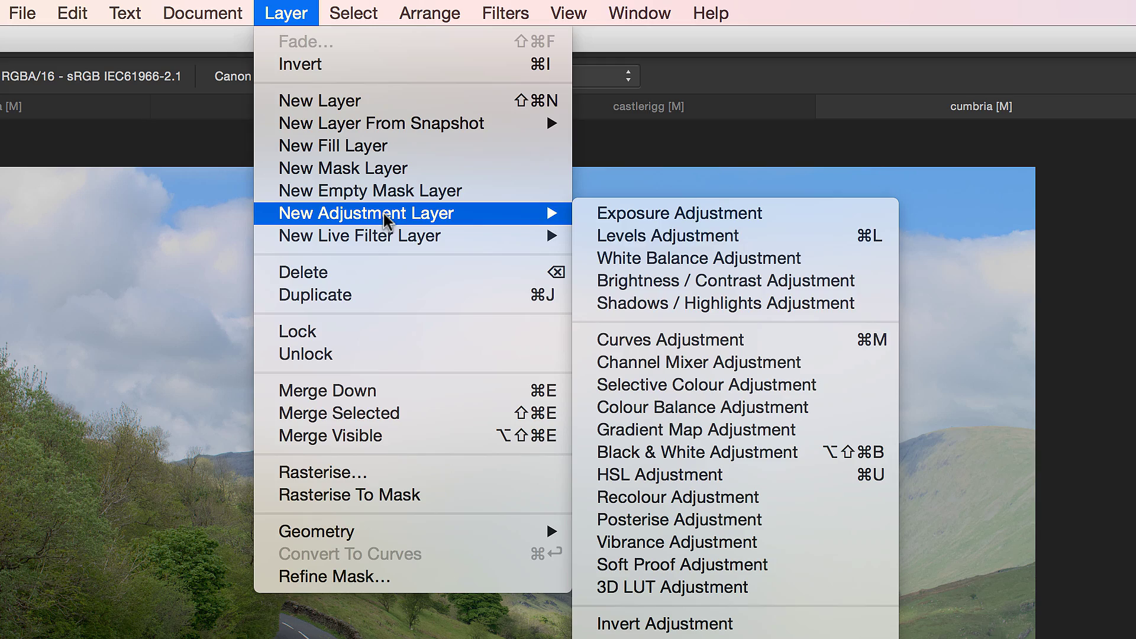
{"action": "left_click", "coordinate": [680, 475]}
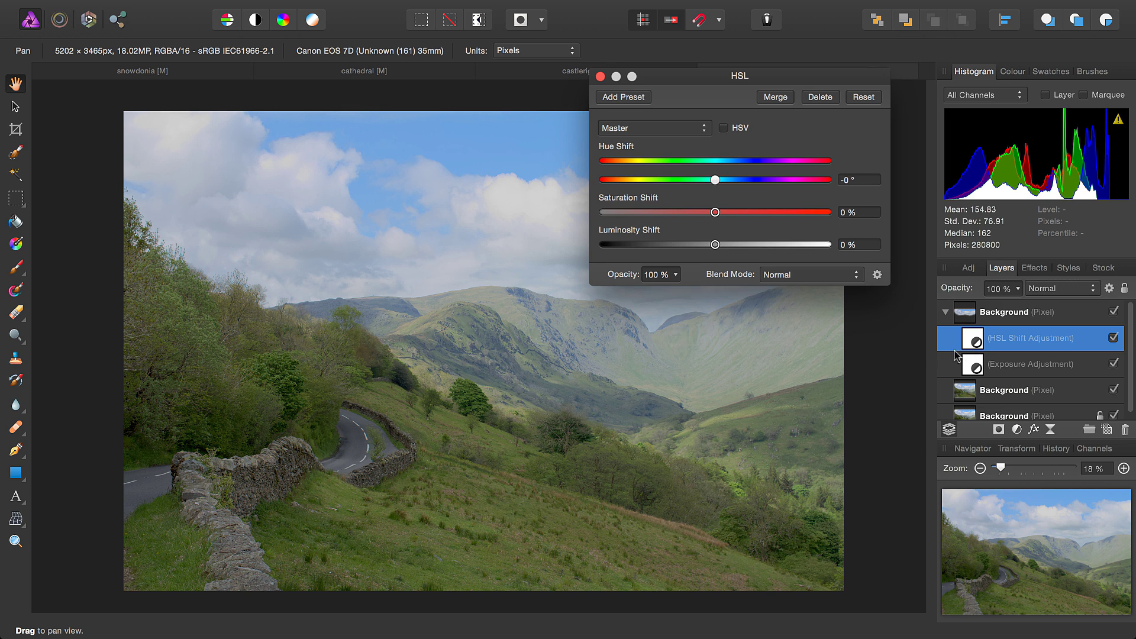
{"action": "left_click", "coordinate": [976, 367]}
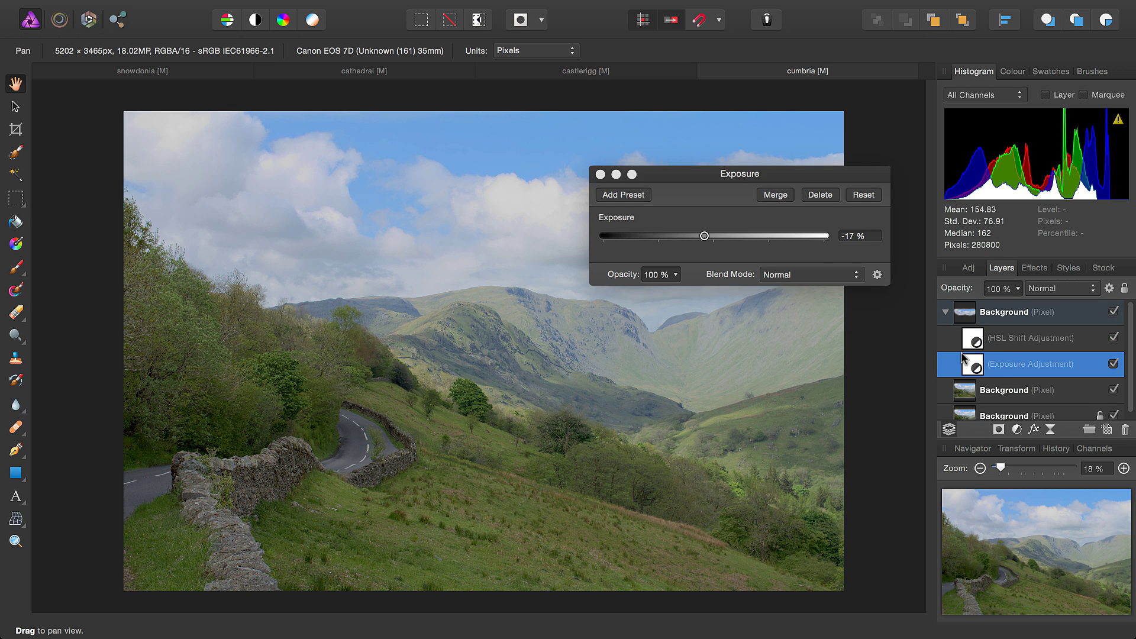
{"action": "left_click", "coordinate": [975, 338]}
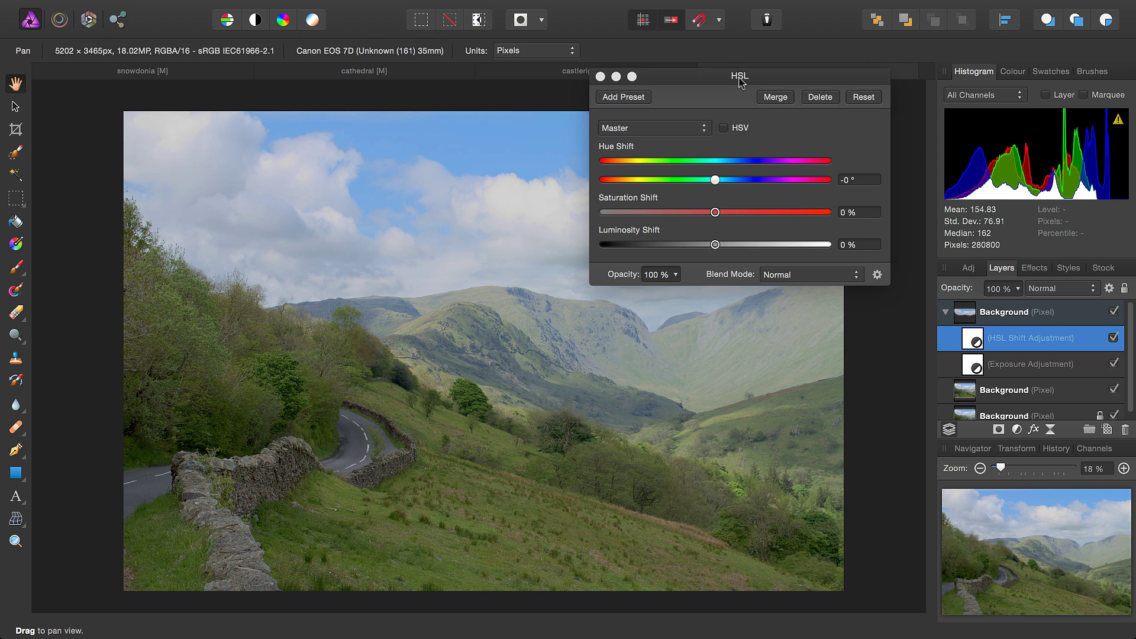
{"action": "left_click_drag", "start_coordinate": [740, 79], "coordinate": [806, 32]}
{"action": "left_click_drag", "start_coordinate": [781, 168], "coordinate": [790, 203]}
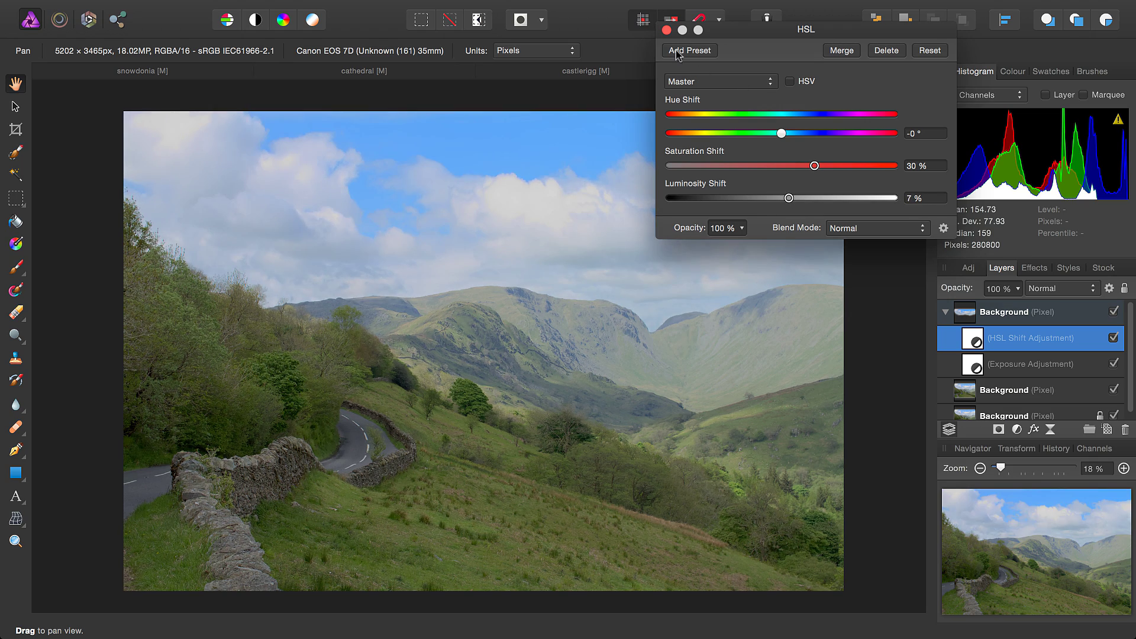
{"action": "left_click", "coordinate": [666, 30]}
Toggle the exposure adjustment and the sky layer's visibility to compare the result.
{"action": "left_click", "coordinate": [1065, 365]}
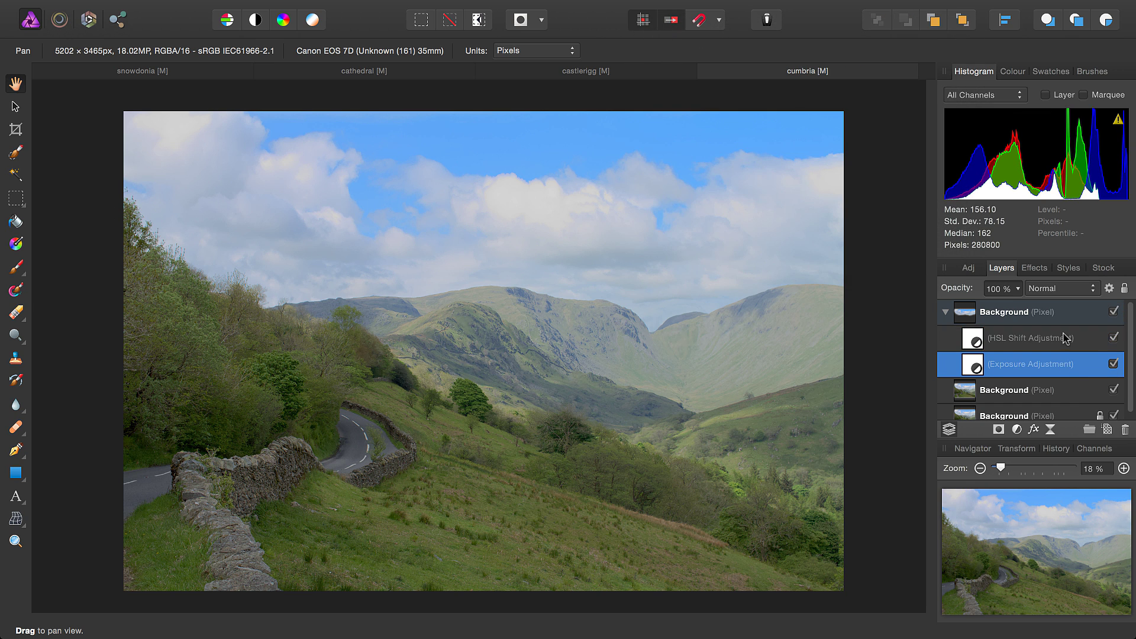
{"action": "left_click", "coordinate": [1066, 339]}
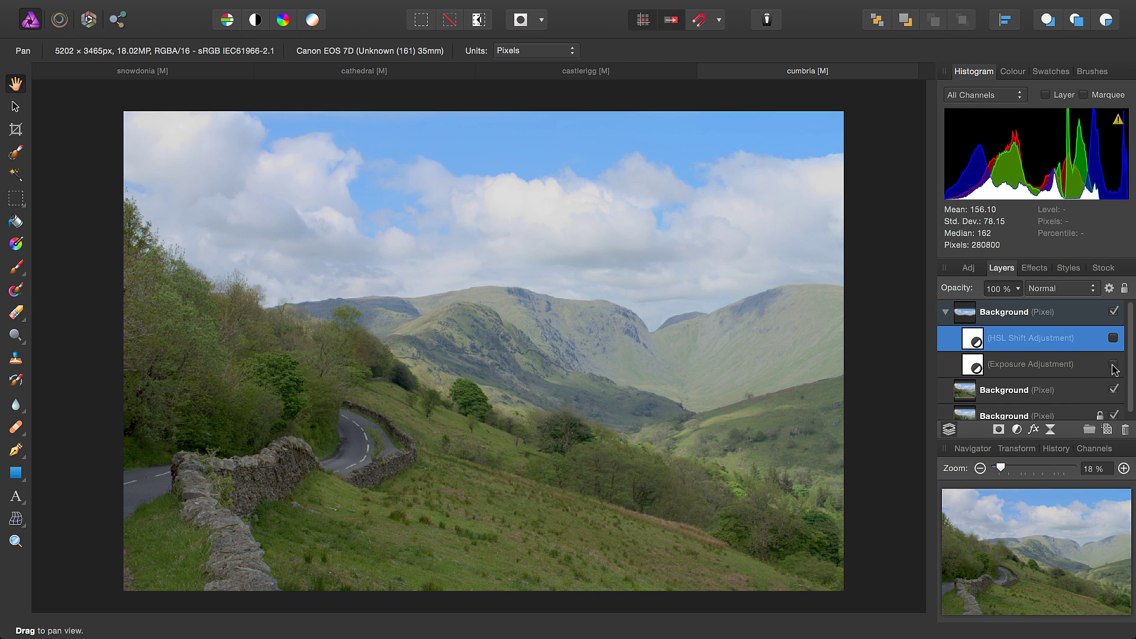
{"action": "left_click", "coordinate": [1115, 363]}
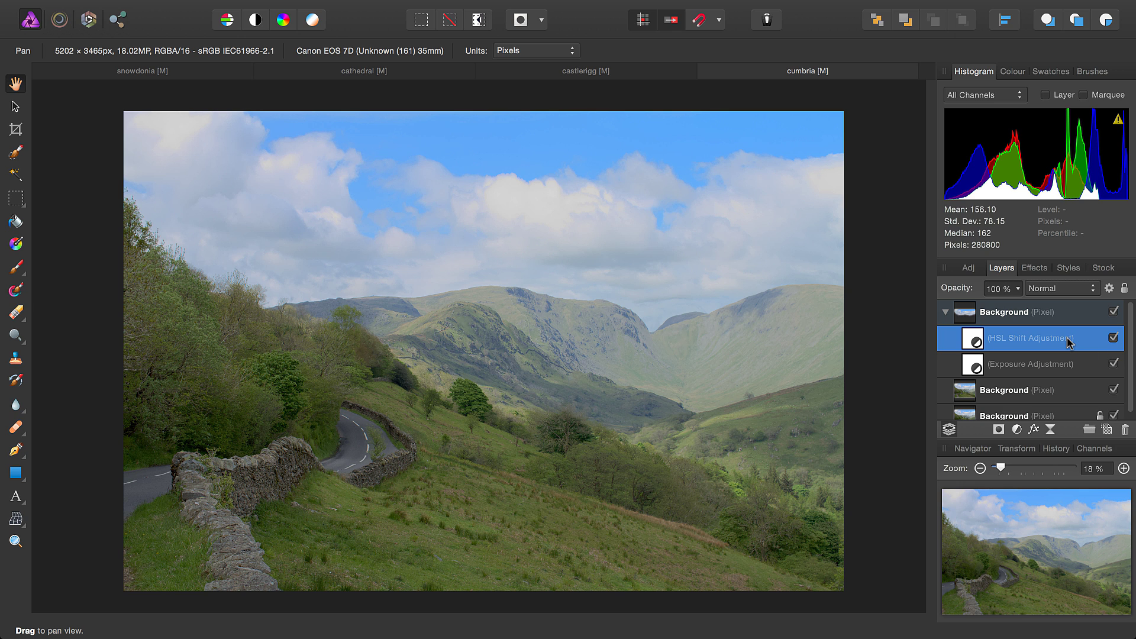
{"action": "left_click", "coordinate": [1123, 322]}
{"action": "left_click", "coordinate": [1114, 313]}
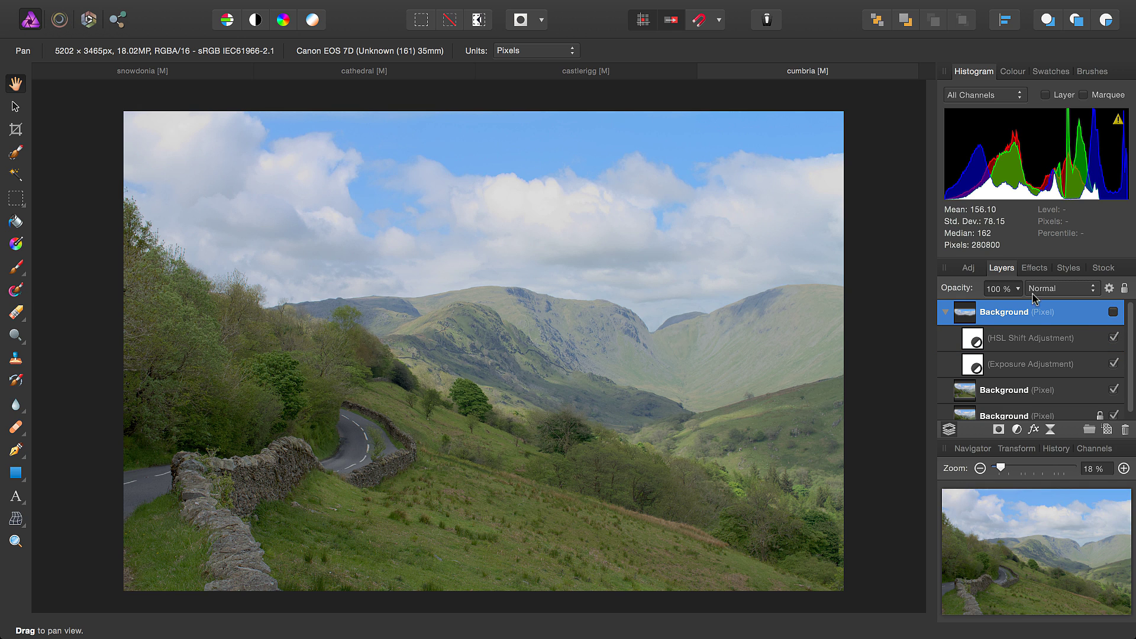
{"action": "left_click", "coordinate": [1114, 313]}
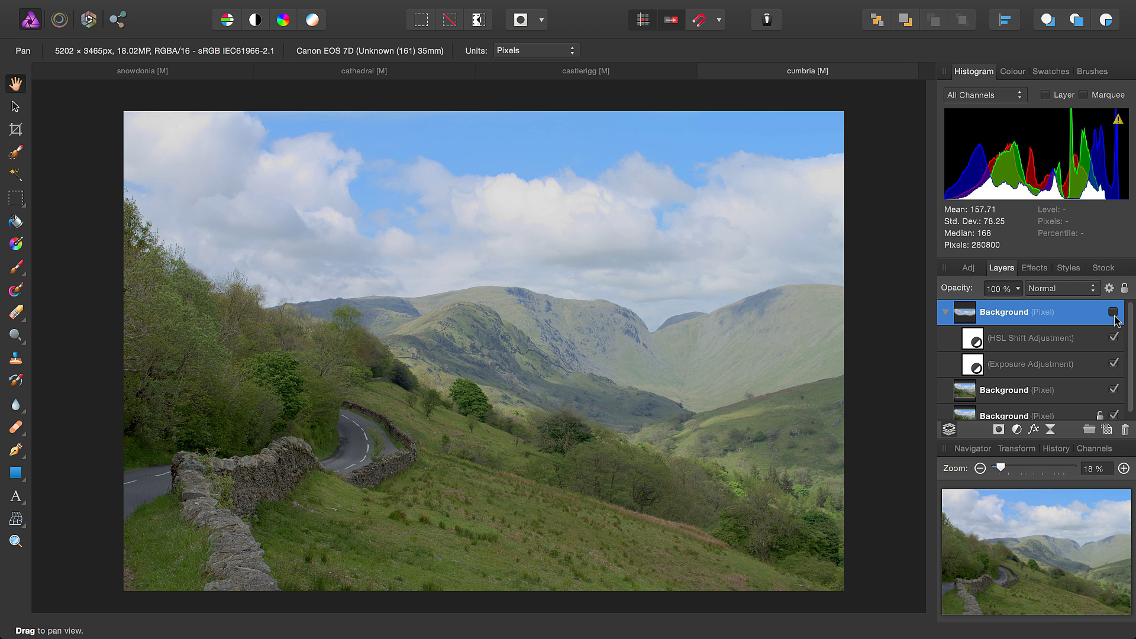
Return to the snowdonia photo and add a Vibrance adjustment above its Black & White layer.
{"action": "left_click", "coordinate": [189, 76]}
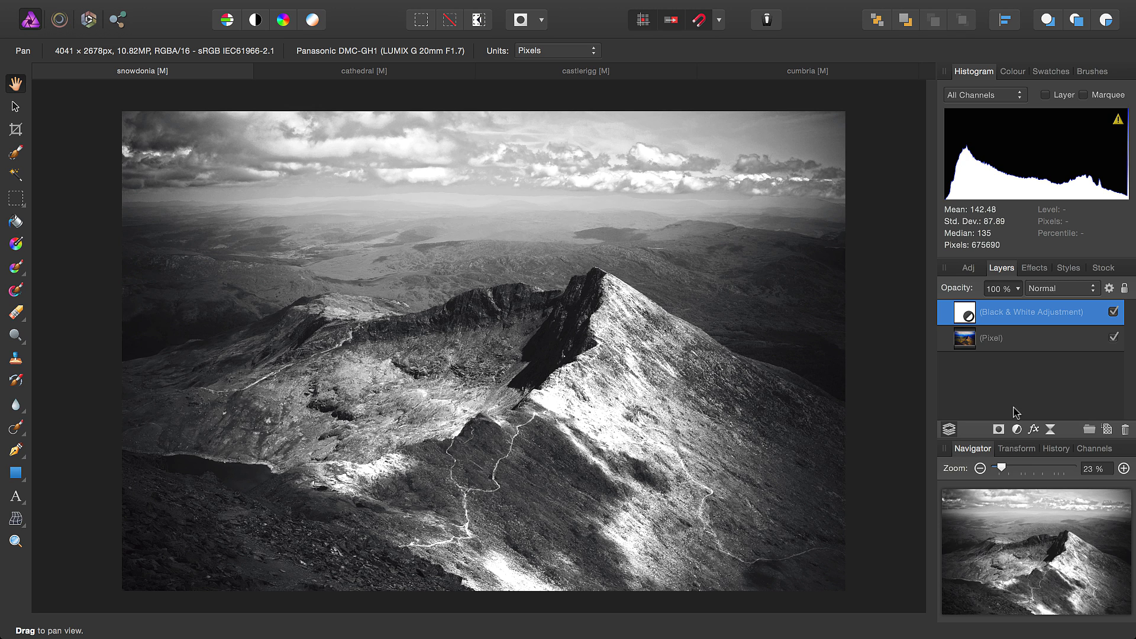
{"action": "left_click", "coordinate": [1018, 430]}
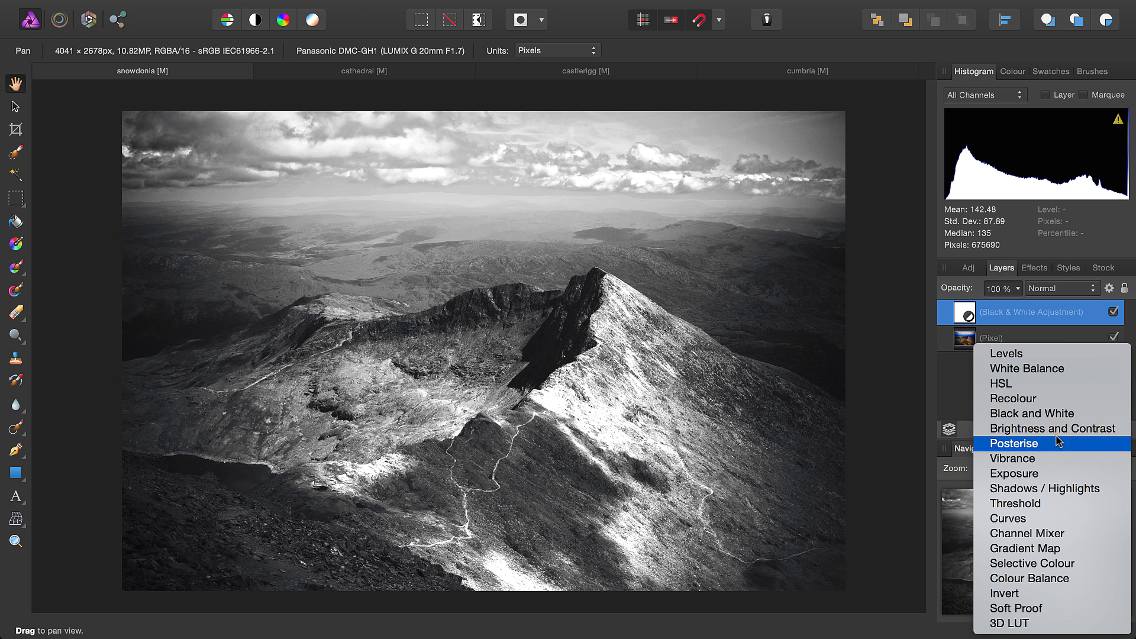
{"action": "left_click", "coordinate": [948, 444]}
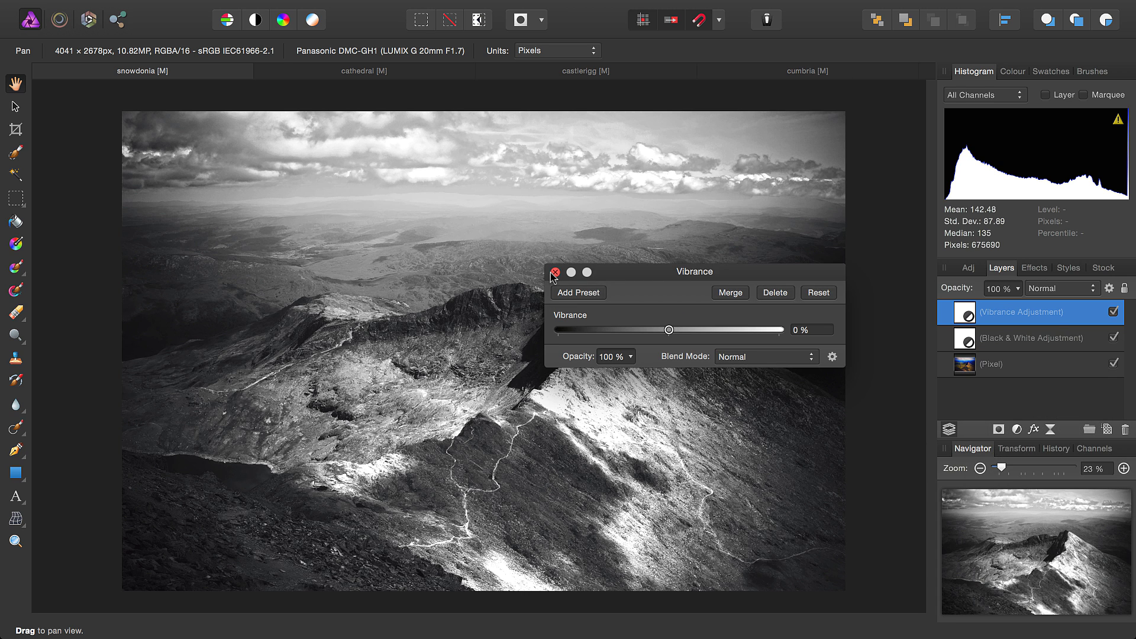
{"action": "left_click", "coordinate": [554, 270]}
{"action": "left_click", "coordinate": [974, 274]}
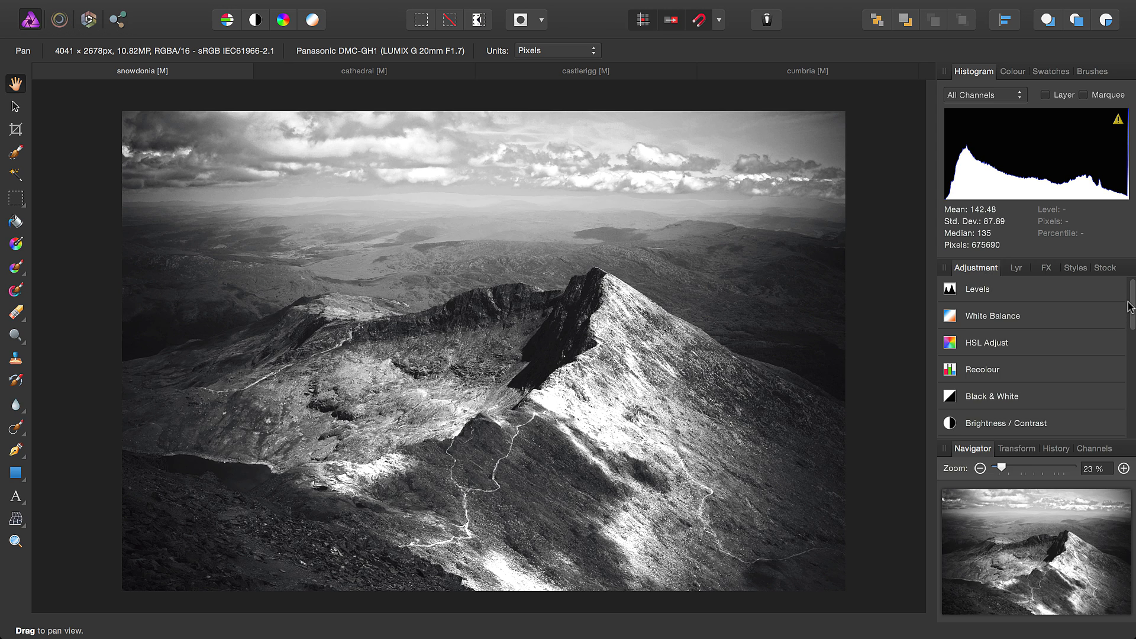
Preview the Nuclear and Ultra Violet gradient maps, then delete the gradient map and vibrance layers.
{"action": "left_click_drag", "start_coordinate": [1129, 311], "coordinate": [1133, 408]}
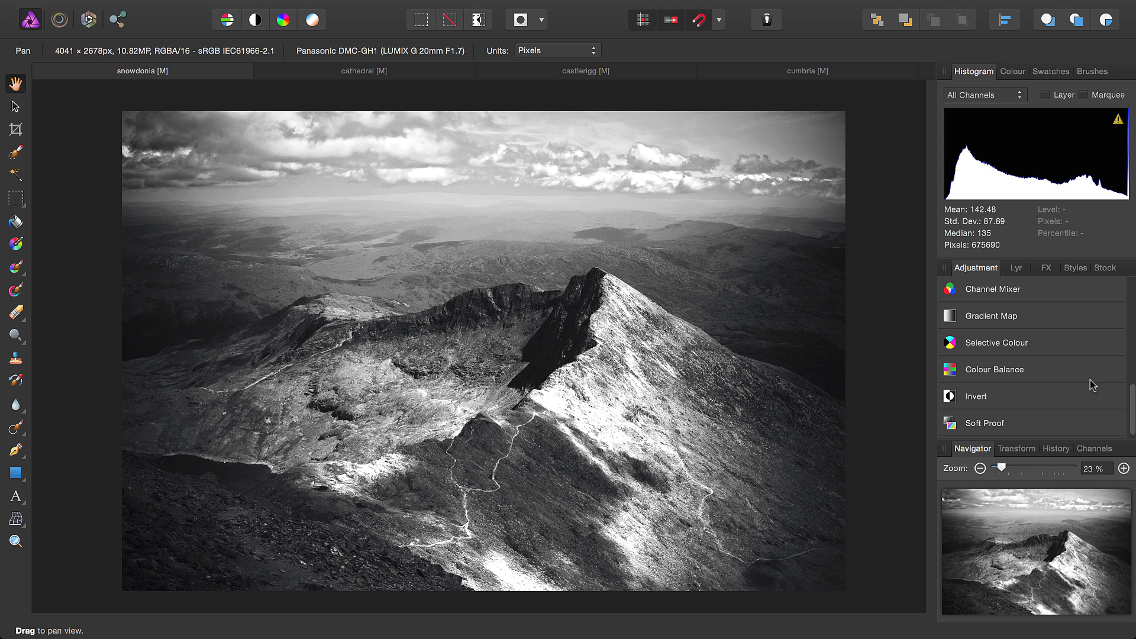
{"action": "left_click", "coordinate": [982, 319]}
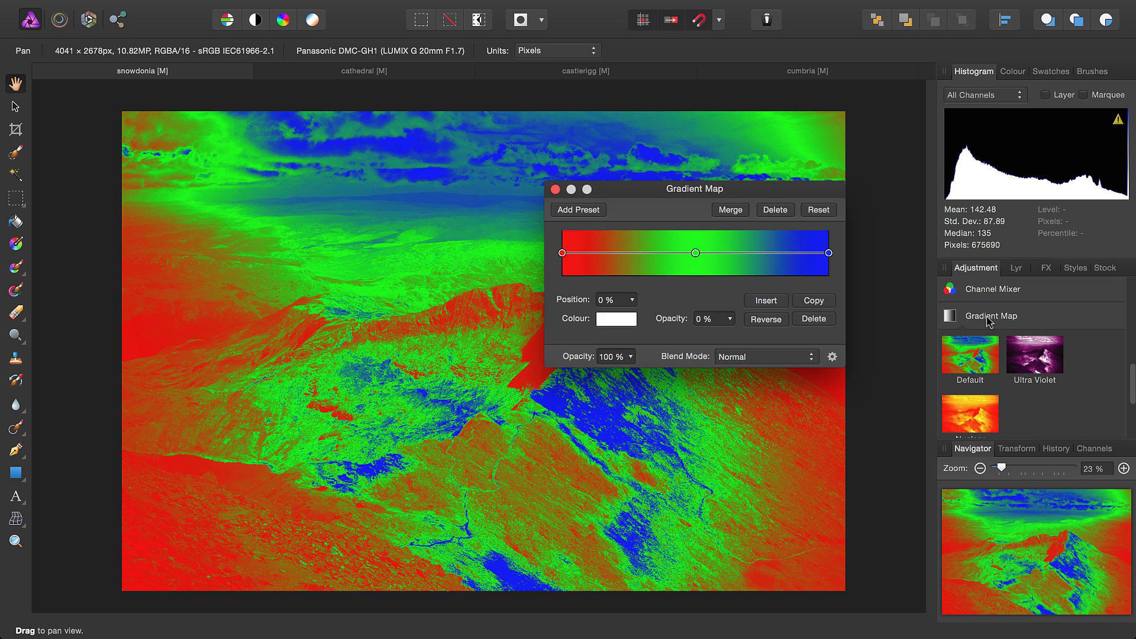
{"action": "left_click_drag", "start_coordinate": [1132, 375], "coordinate": [1134, 388]}
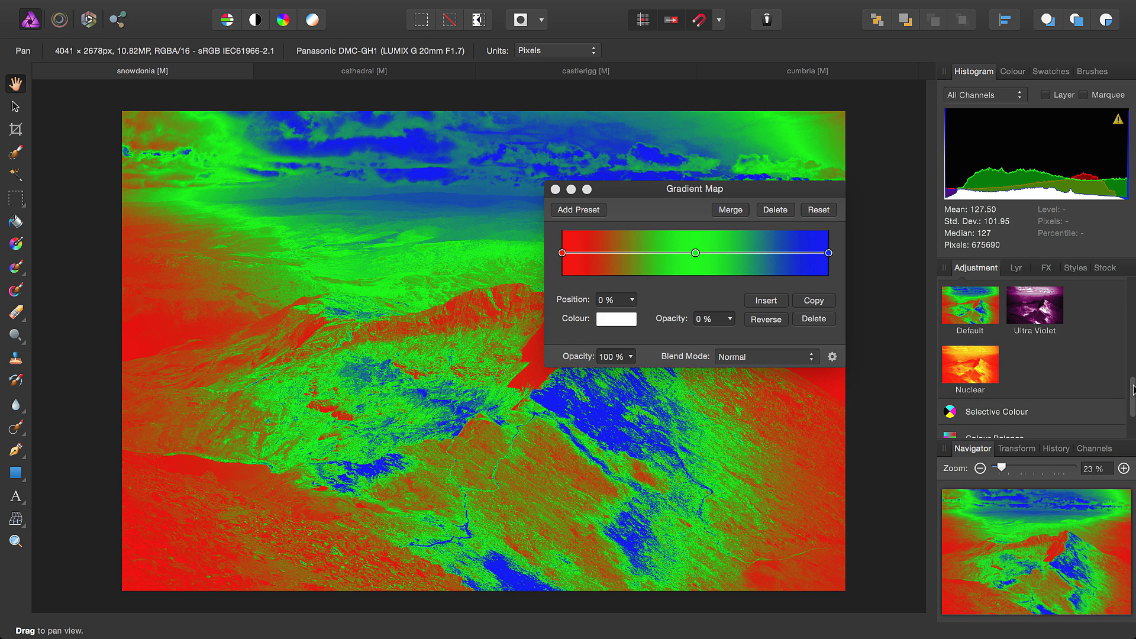
{"action": "left_click", "coordinate": [969, 366]}
{"action": "left_click", "coordinate": [1044, 311]}
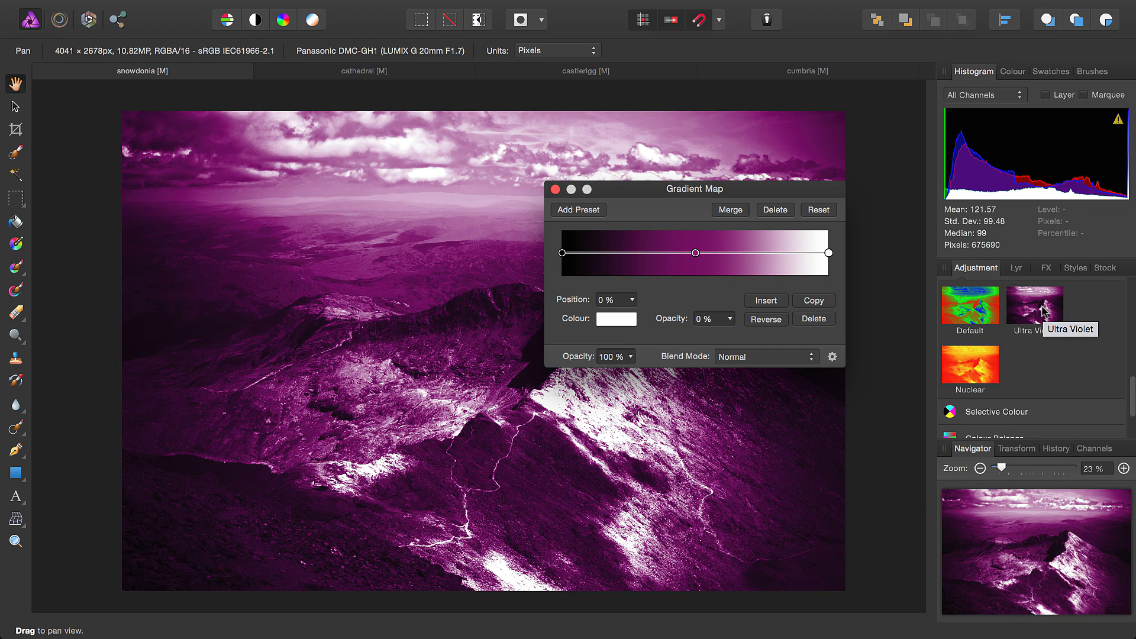
{"action": "left_click", "coordinate": [556, 191]}
{"action": "left_click", "coordinate": [1017, 267]}
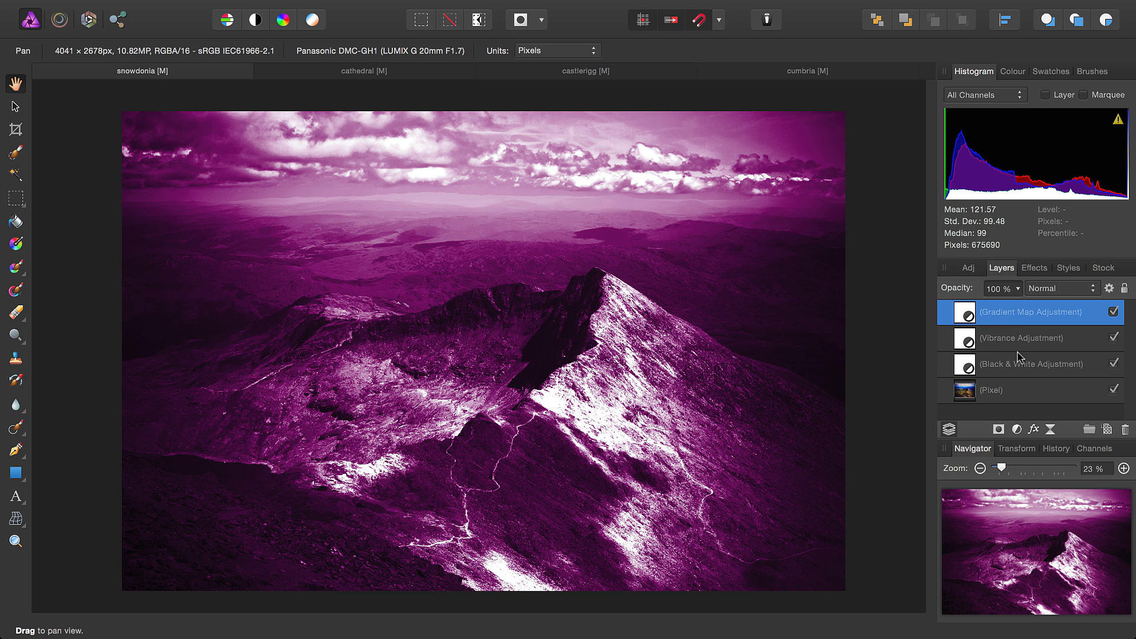
{"action": "key", "text": "Delete"}
{"action": "key", "text": "Delete"}
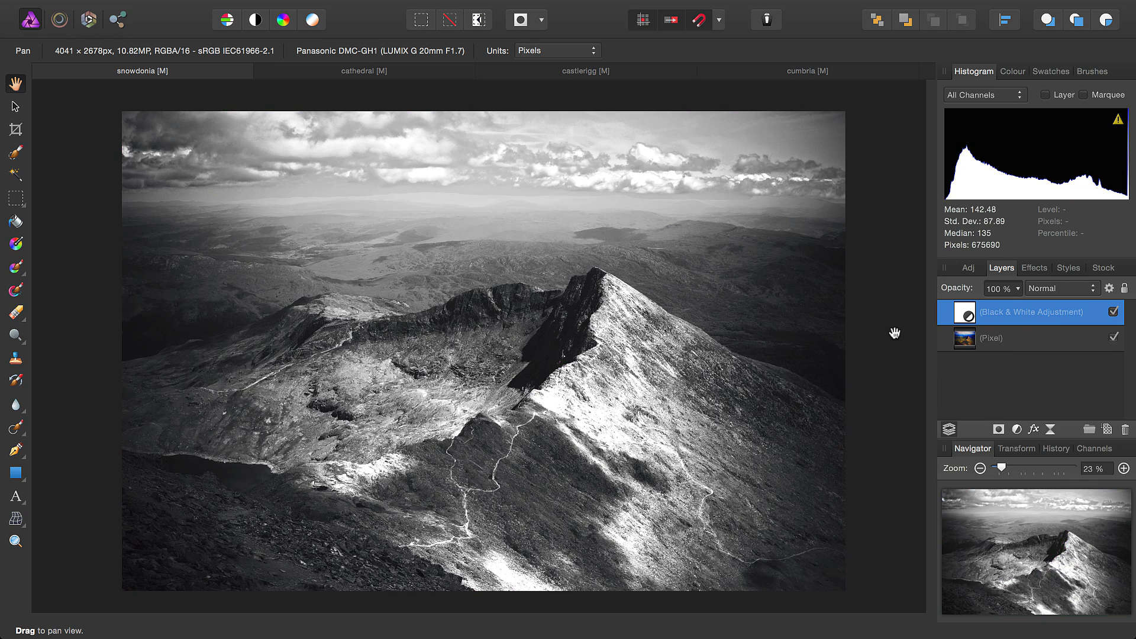